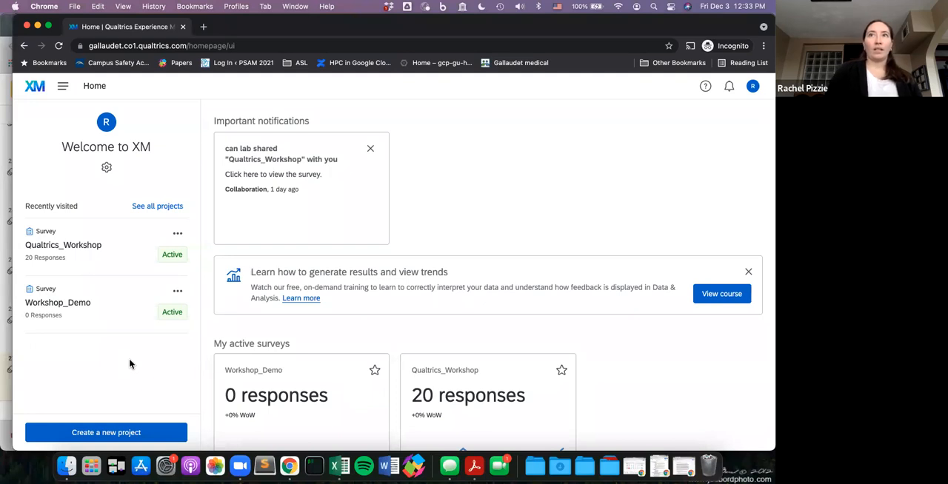
# - Start a new survey project from scratch
pyautogui.click(106, 436)
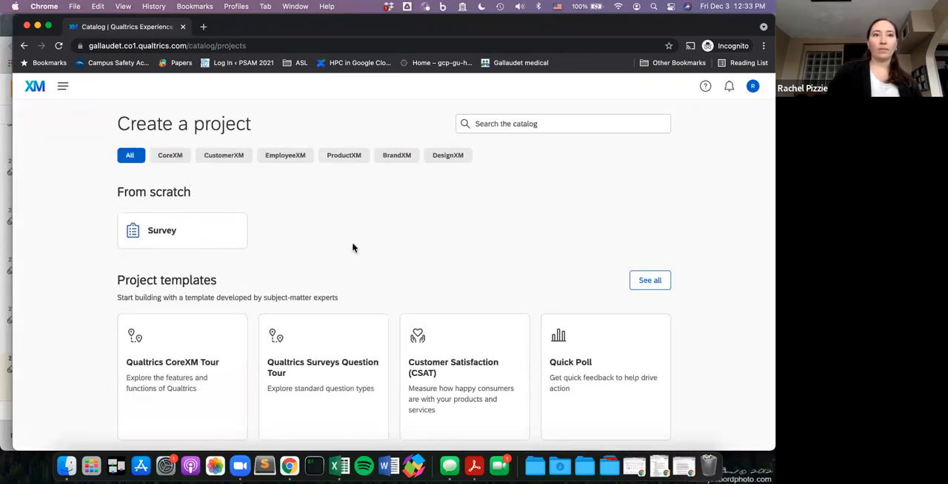
pyautogui.click(219, 244)
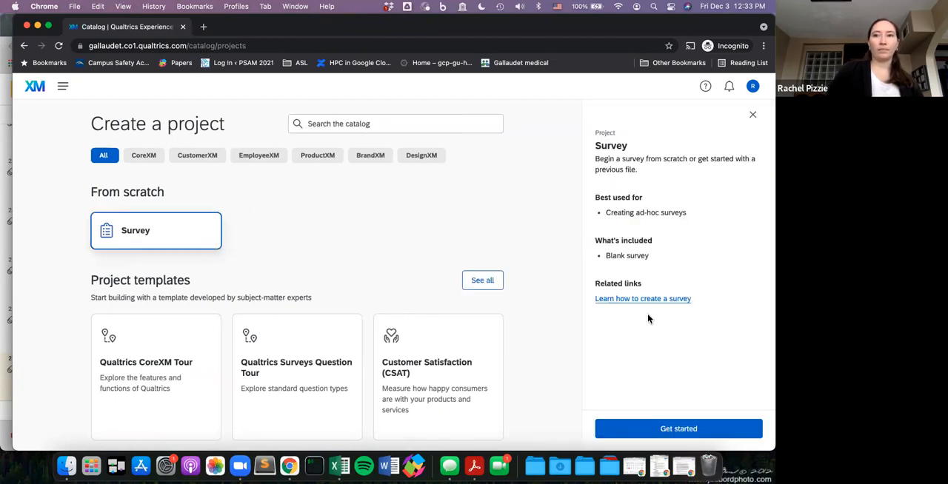
pyautogui.click(672, 431)
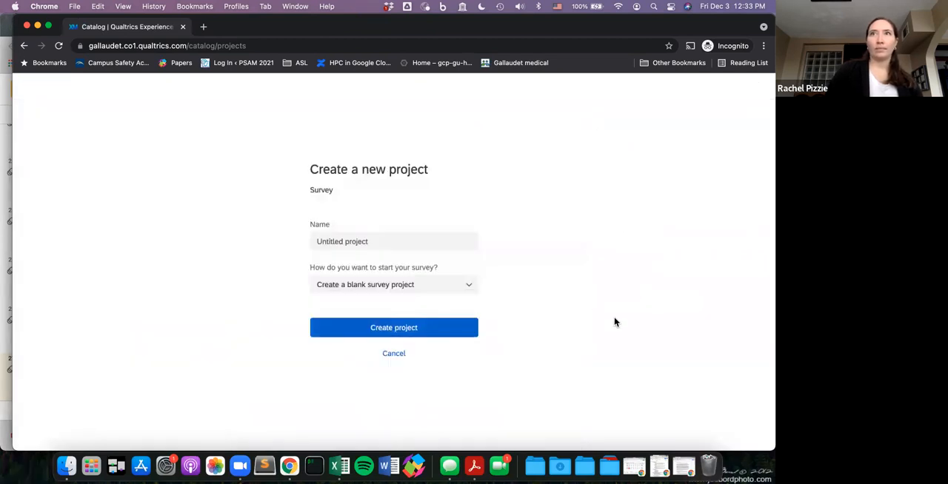
# - Name the project "Qualtrics Demo_LIVE" and create it as a blank survey project
pyautogui.click(429, 240)
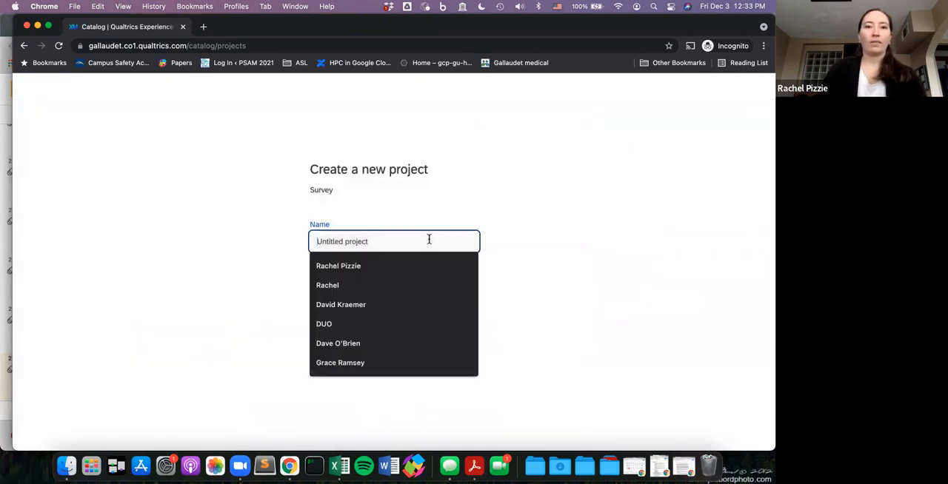
pyautogui.write('Qualtri')
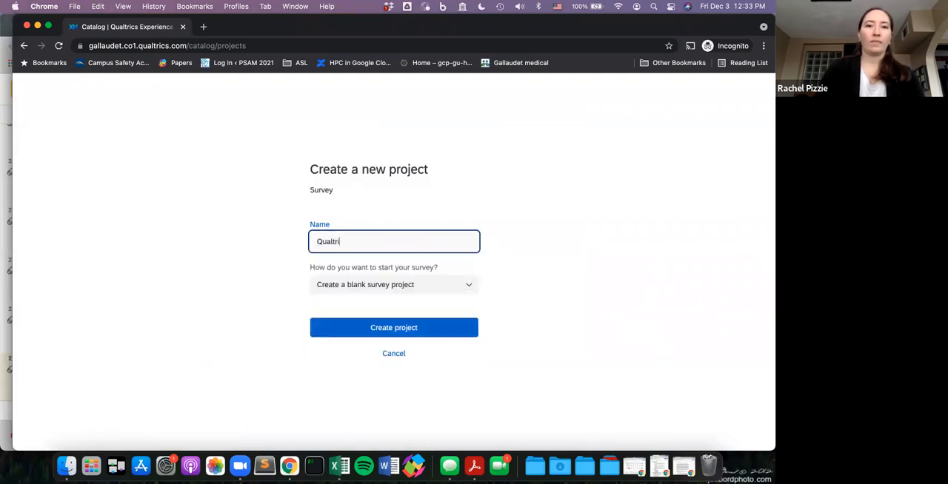
pyautogui.write('cs Demo')
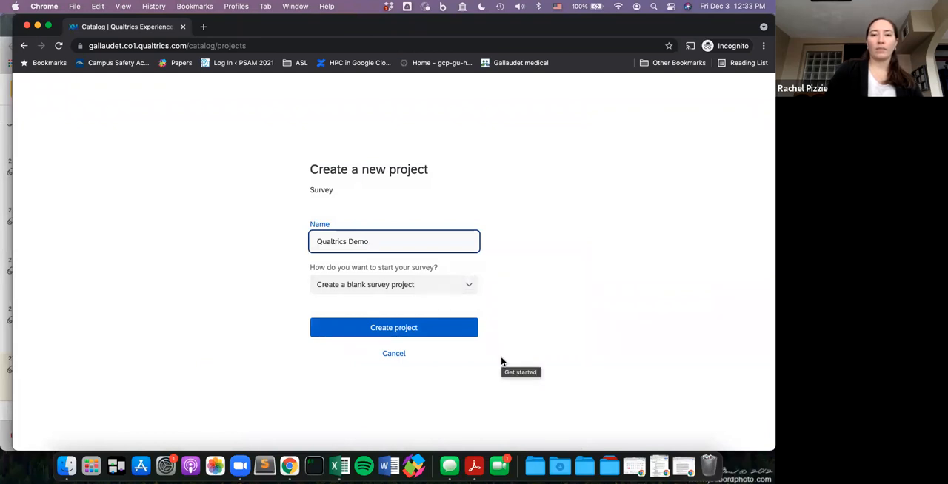
pyautogui.write('_LIVE')
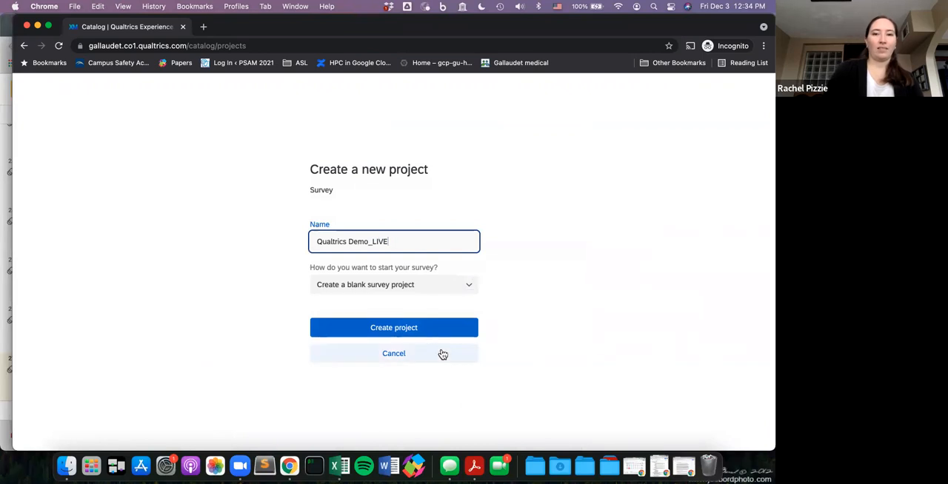
pyautogui.click(428, 334)
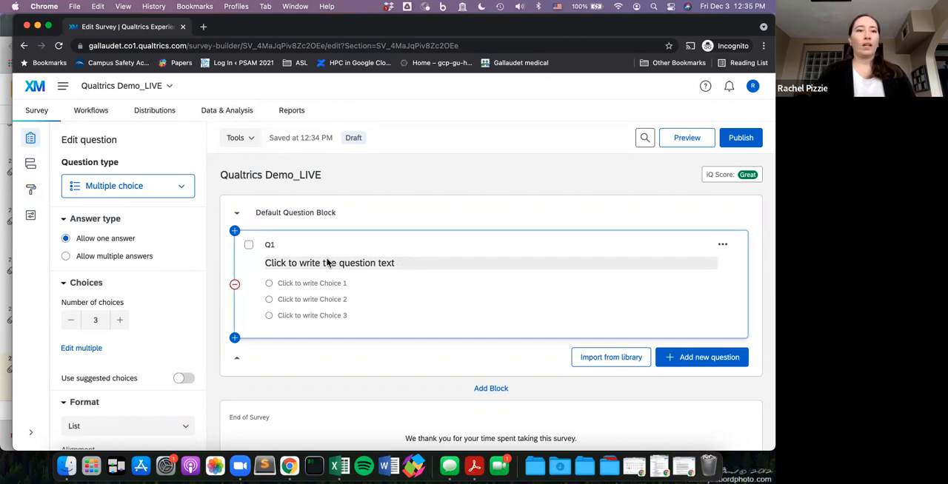
# - Replace the Q1 placeholder question text with "I can edit the text here :)"
pyautogui.click(384, 264)
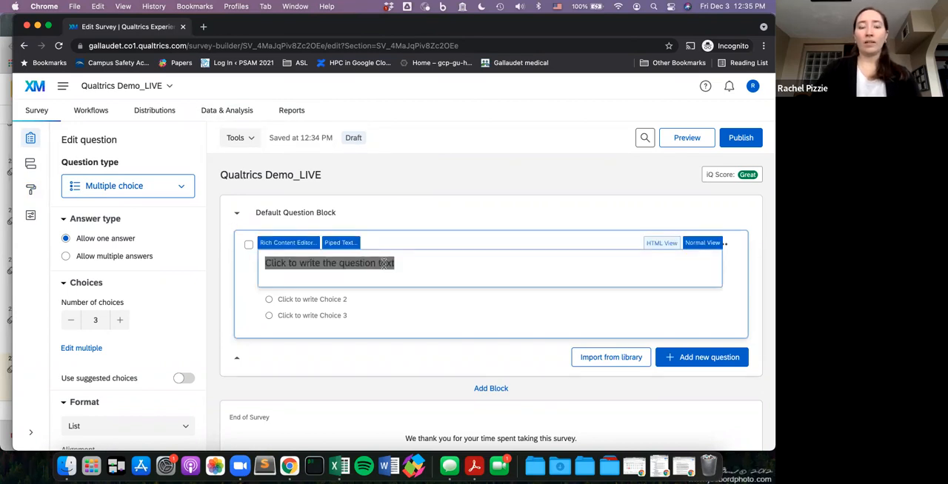
pyautogui.write('I can')
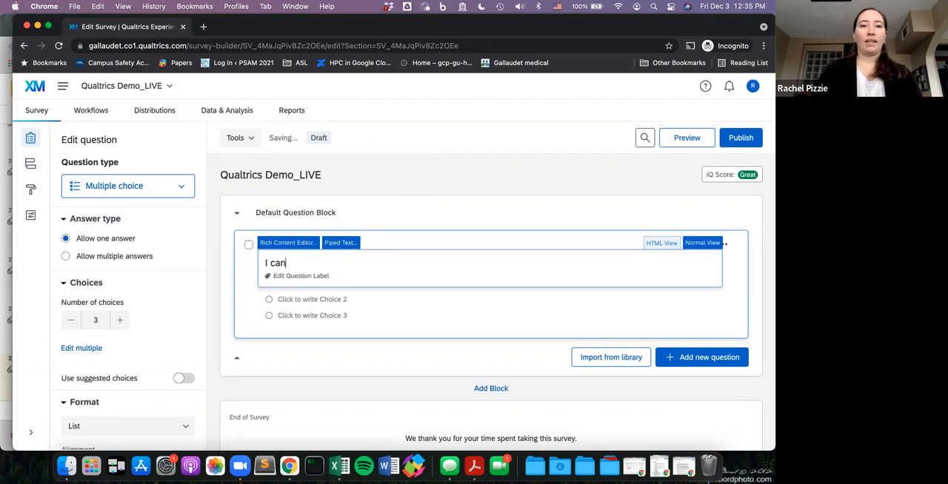
pyautogui.write(' edit the te')
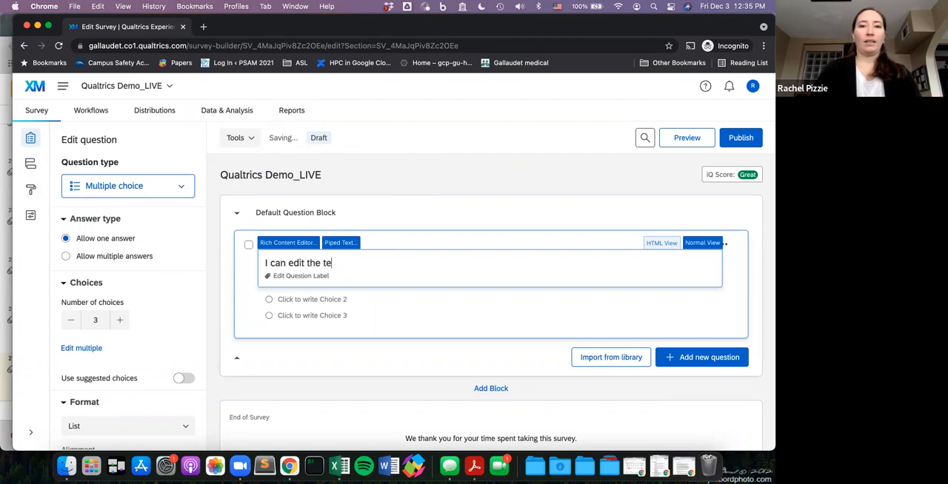
pyautogui.write('xt here :')
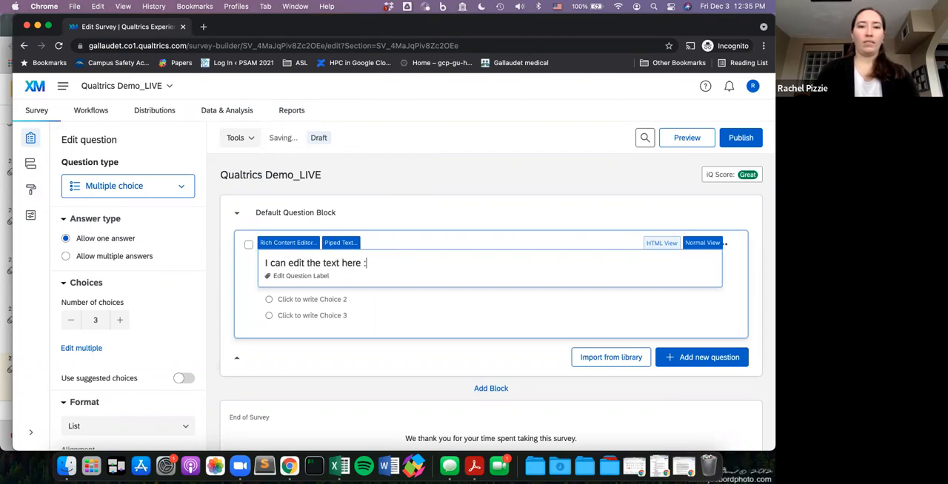
pyautogui.write(')')
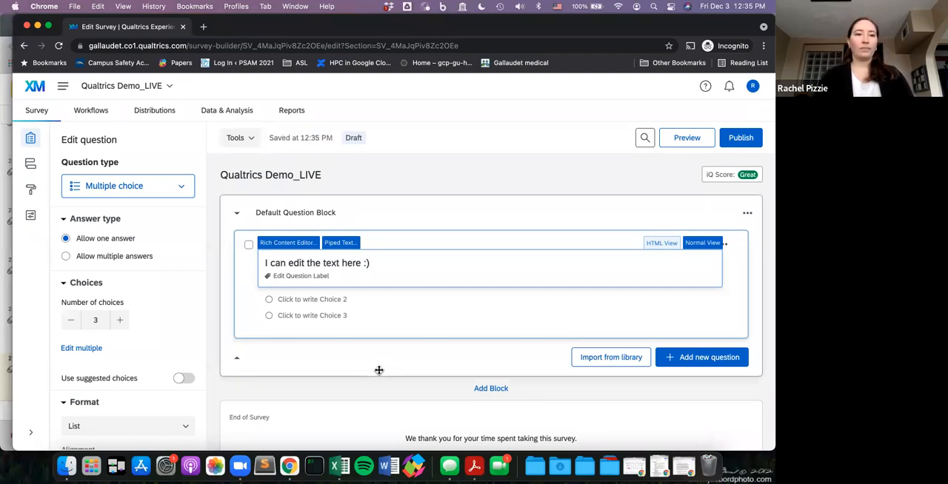
pyautogui.click(378, 370)
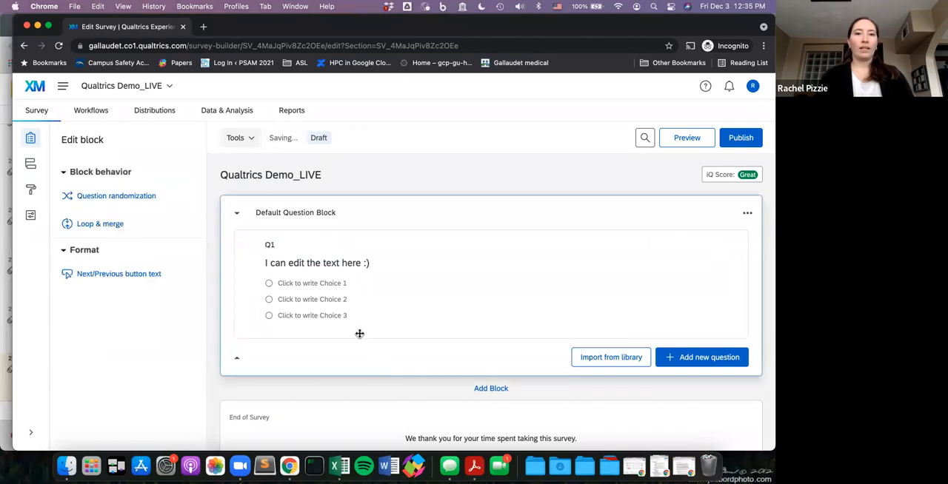
# - Try adding one answer choice to Q1 and reduce the number of choices back to 3
pyautogui.click(392, 285)
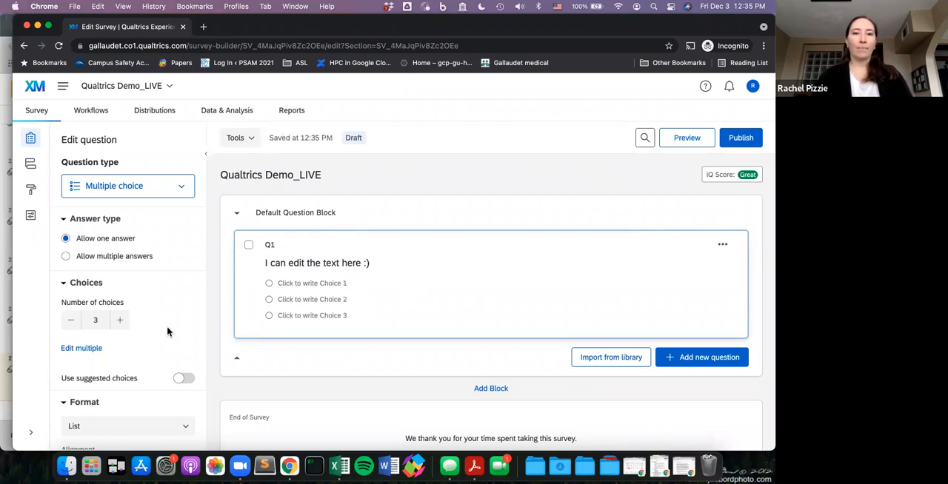
pyautogui.click(122, 321)
pyautogui.click(68, 323)
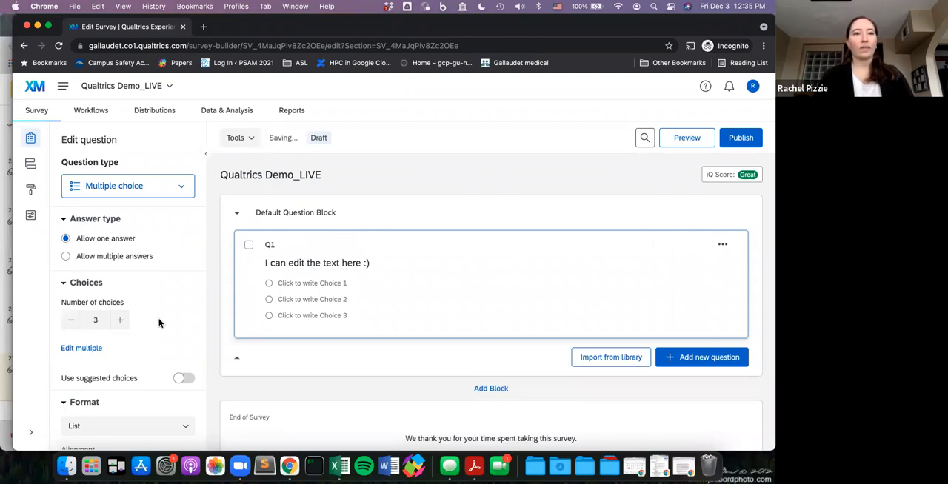
# - Try allowing multiple answers on Q1 by ticking and unticking the first two choices, and return to allowing one answer
pyautogui.click(126, 263)
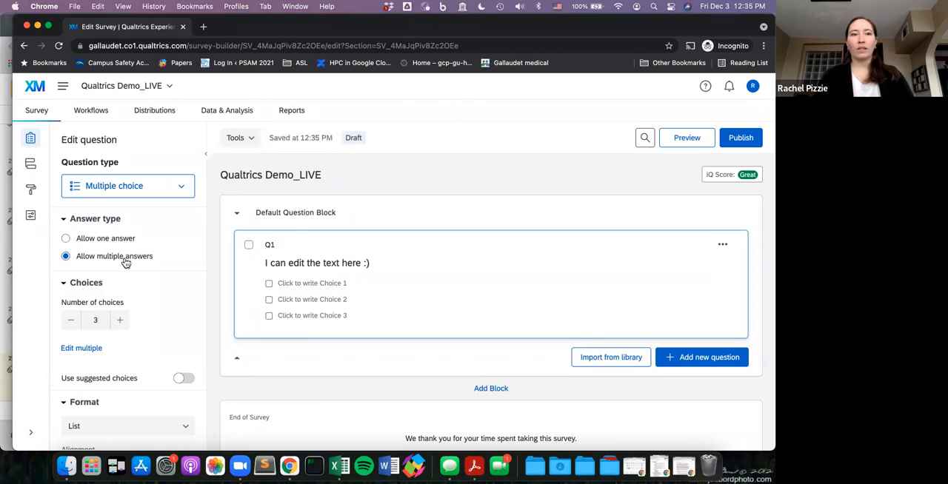
pyautogui.click(269, 284)
pyautogui.click(269, 300)
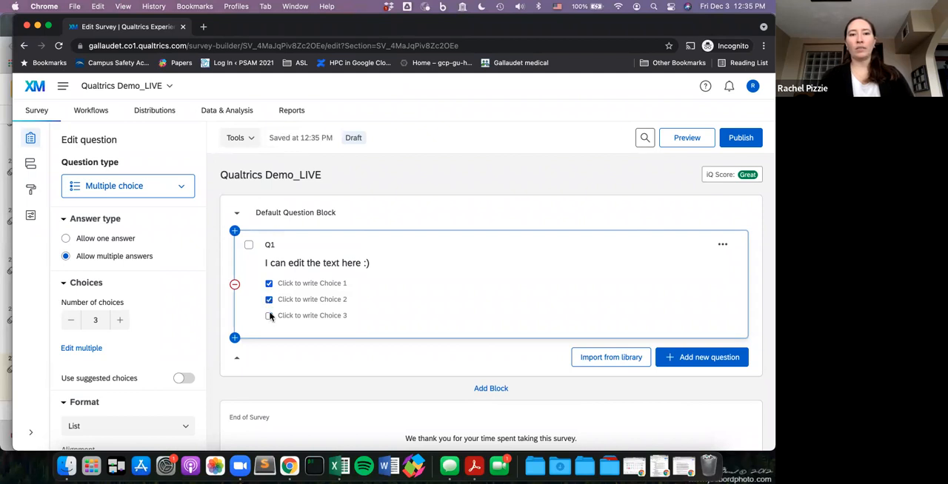
pyautogui.click(269, 300)
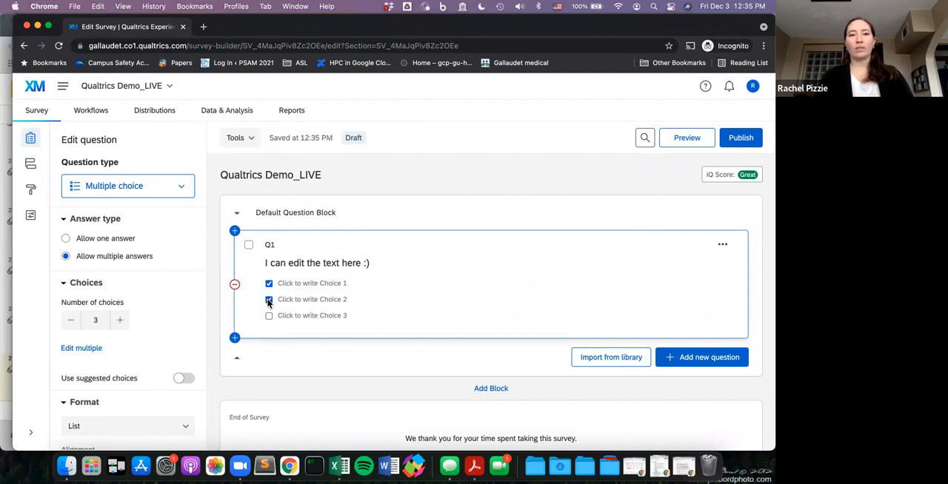
pyautogui.click(269, 284)
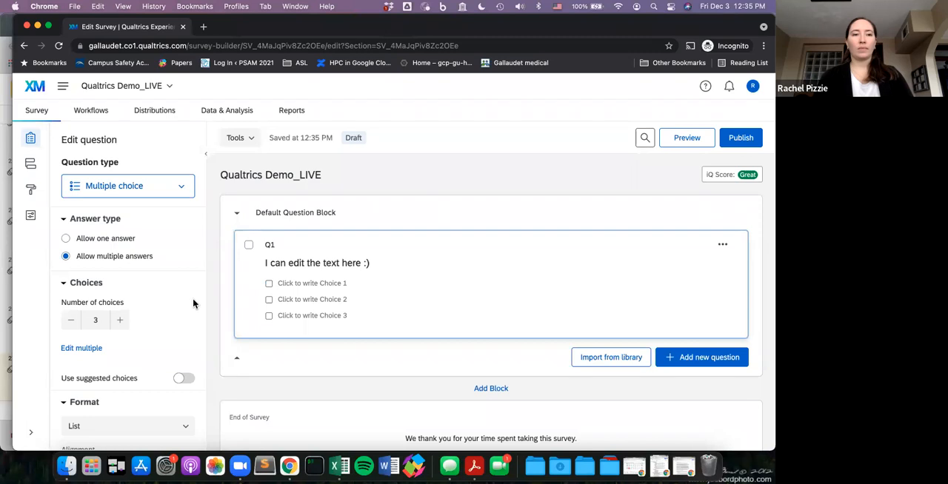
pyautogui.click(86, 240)
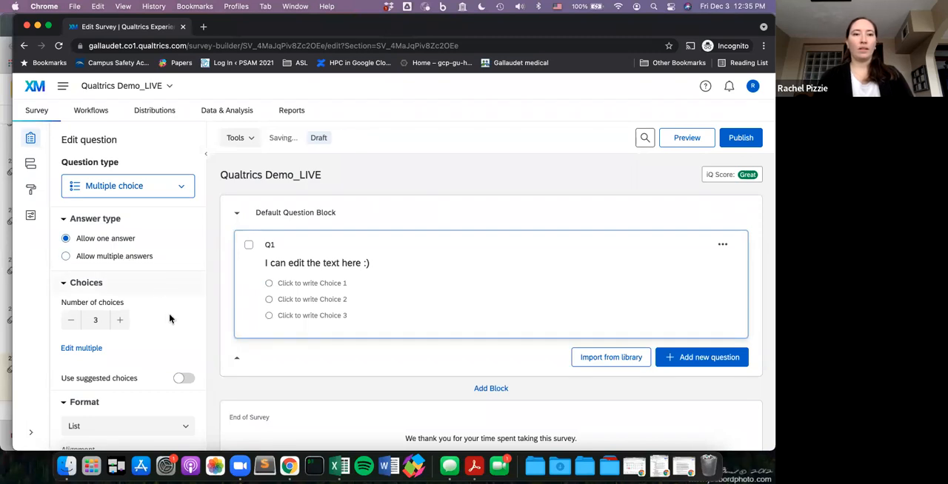
# - Turn on suggested choices for Q1 and use the True - False answer set
pyautogui.scroll(-1, 170, 318)
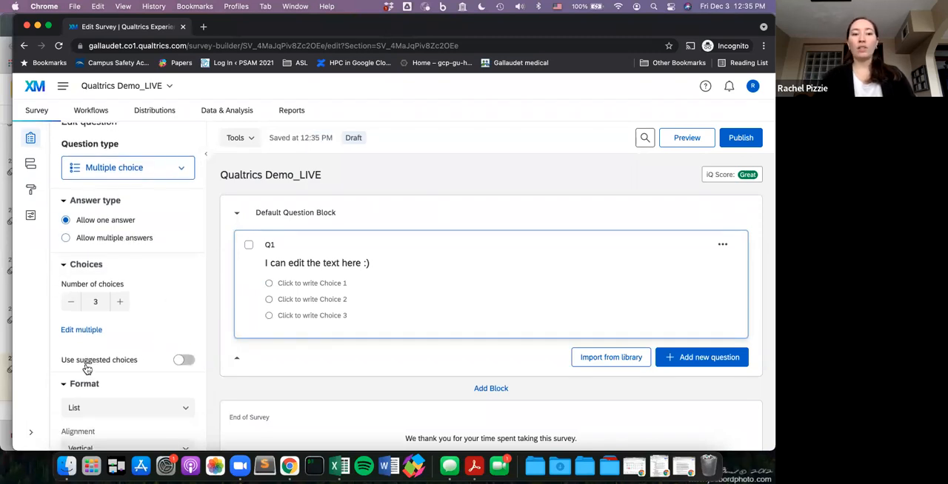
pyautogui.click(185, 360)
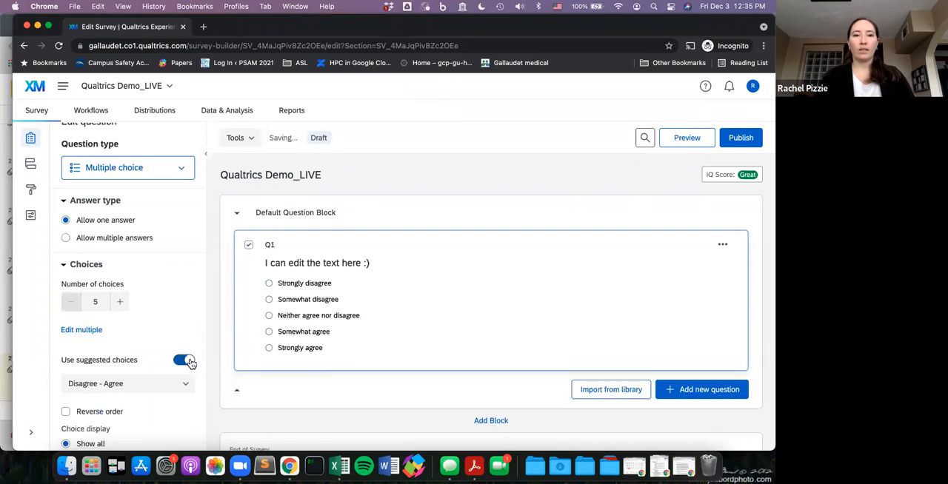
pyautogui.scroll(-1, 156, 318)
pyautogui.scroll(-2, 156, 317)
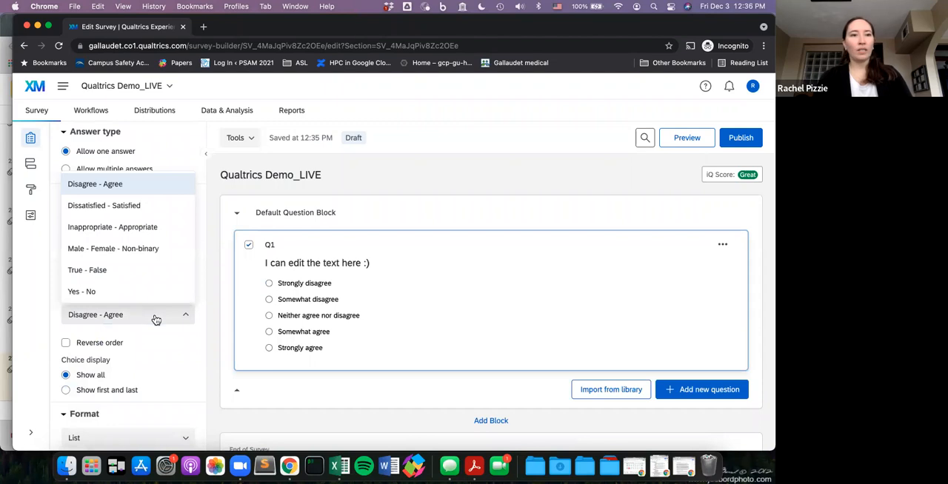
pyautogui.click(147, 270)
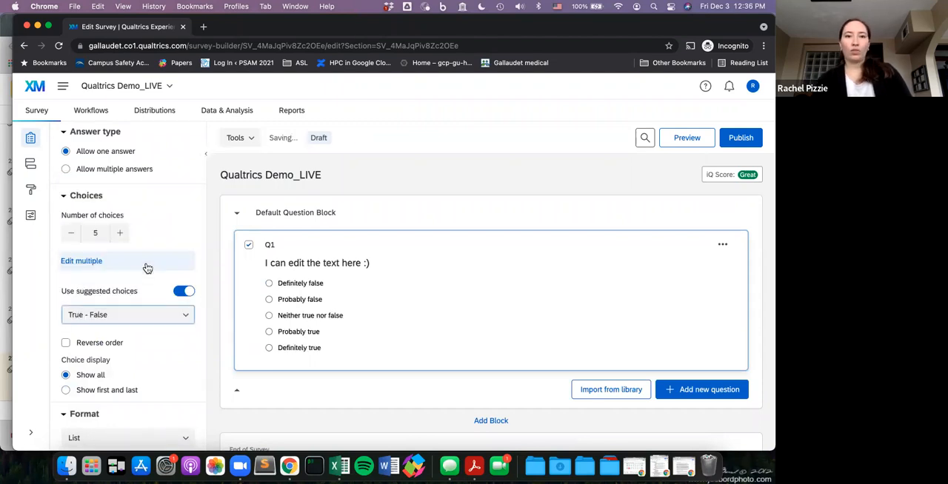
pyautogui.click(136, 317)
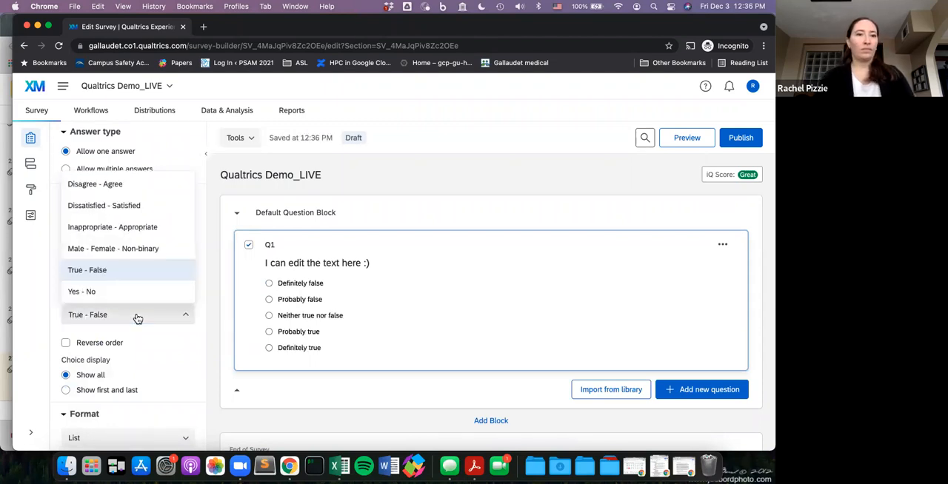
pyautogui.click(404, 316)
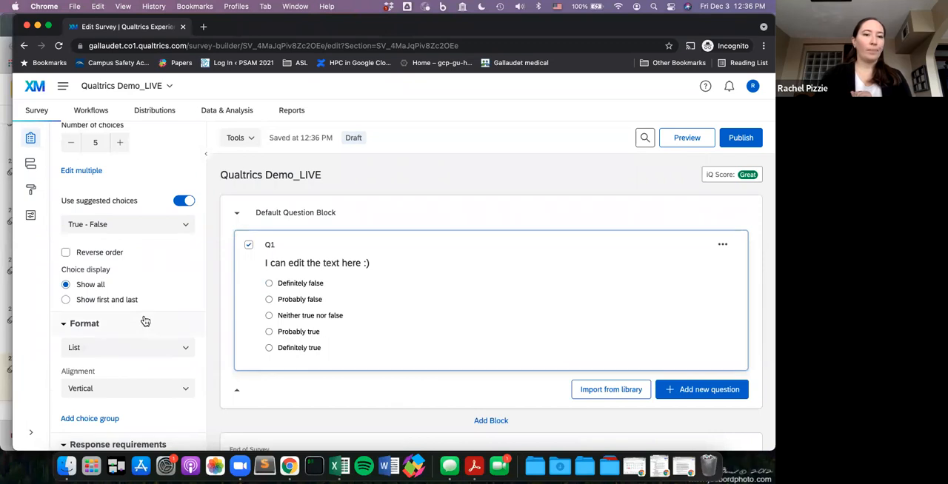
# - Insert a new multiple choice question directly below Q1
pyautogui.scroll(-3, 143, 320)
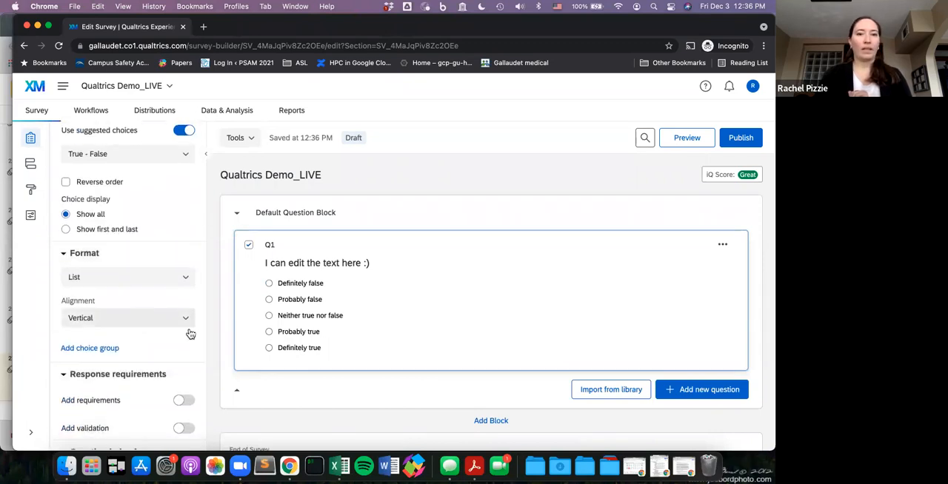
pyautogui.moveTo(234, 374)
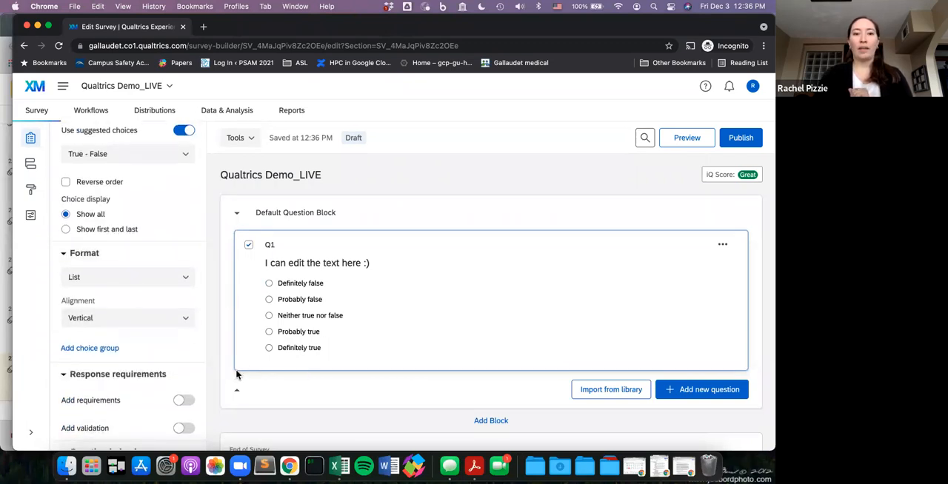
pyautogui.click(234, 370)
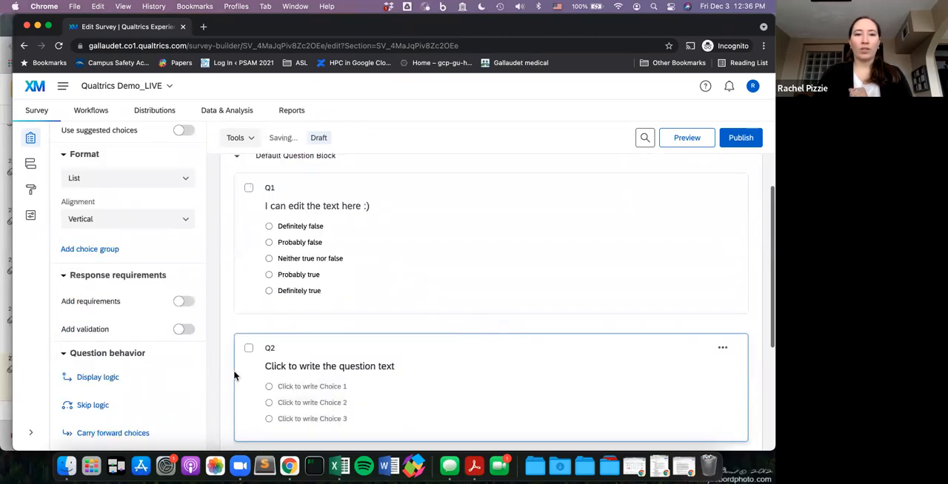
pyautogui.scroll(-2, 367, 301)
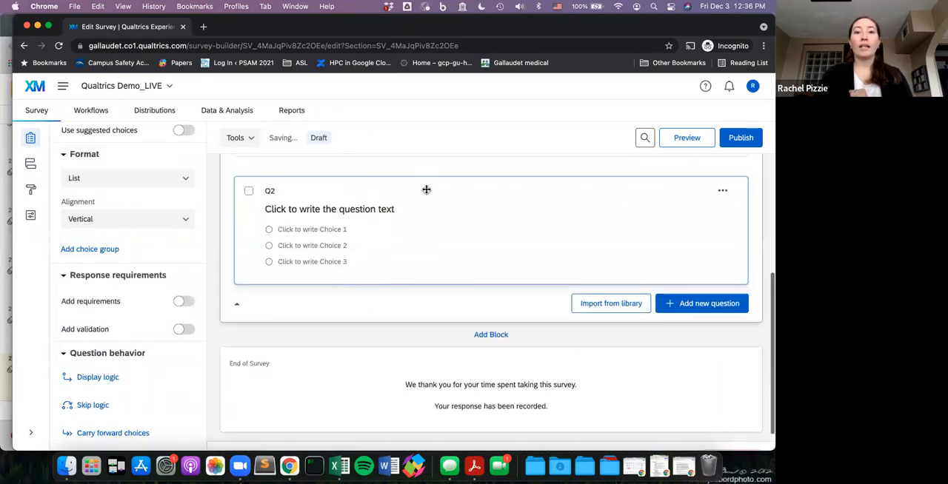
pyautogui.scroll(5, 426, 220)
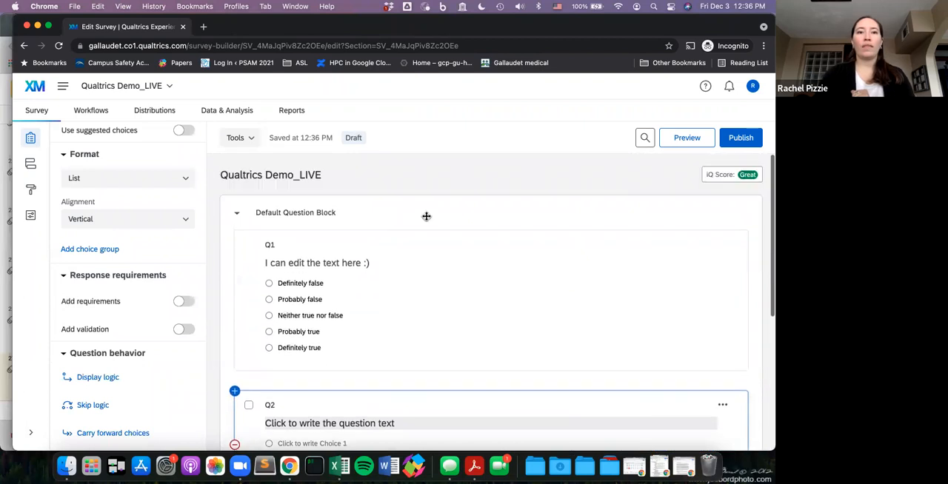
pyautogui.scroll(-3, 426, 217)
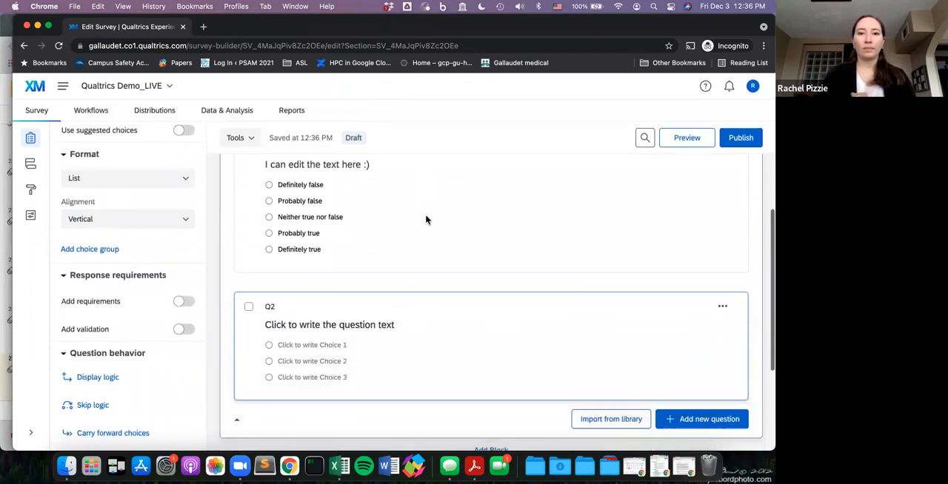
pyautogui.scroll(1, 426, 219)
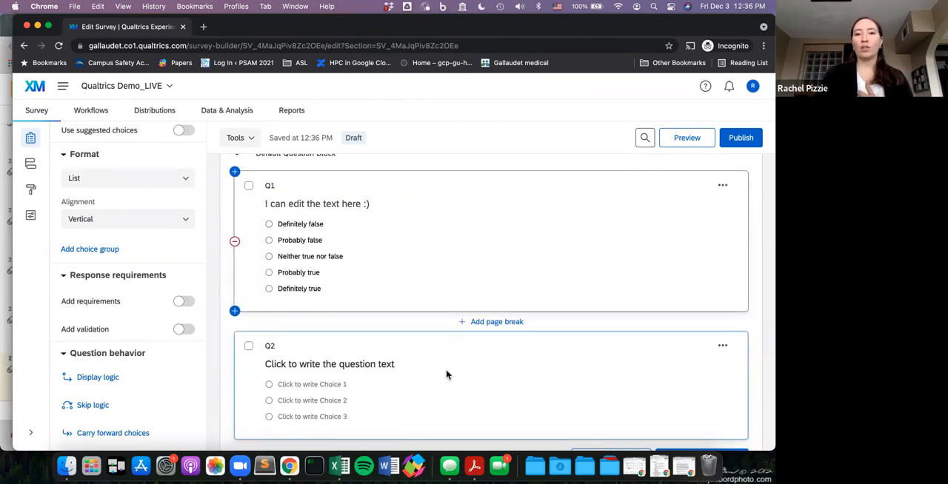
pyautogui.scroll(1, 446, 376)
pyautogui.scroll(1, 447, 377)
pyautogui.scroll(-2, 446, 376)
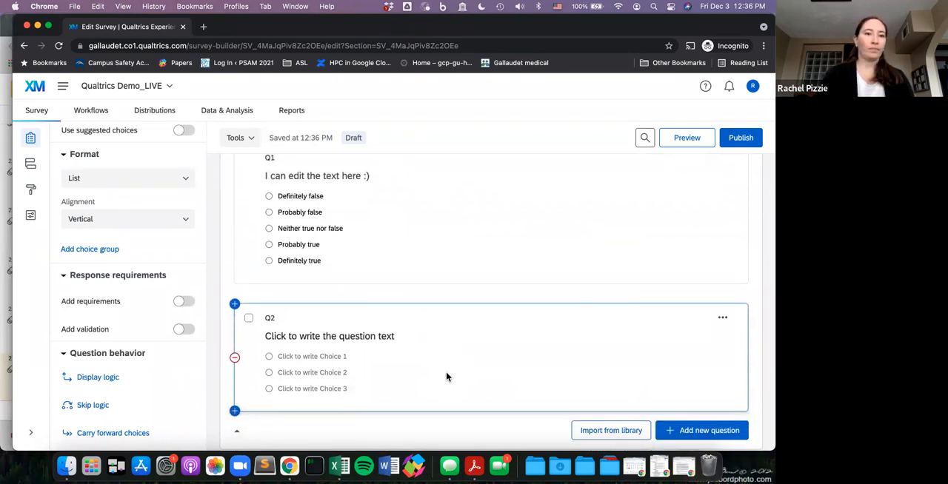
# - Change Q2's question type from multiple choice to Matrix table
pyautogui.scroll(1, 439, 377)
pyautogui.scroll(-3, 440, 378)
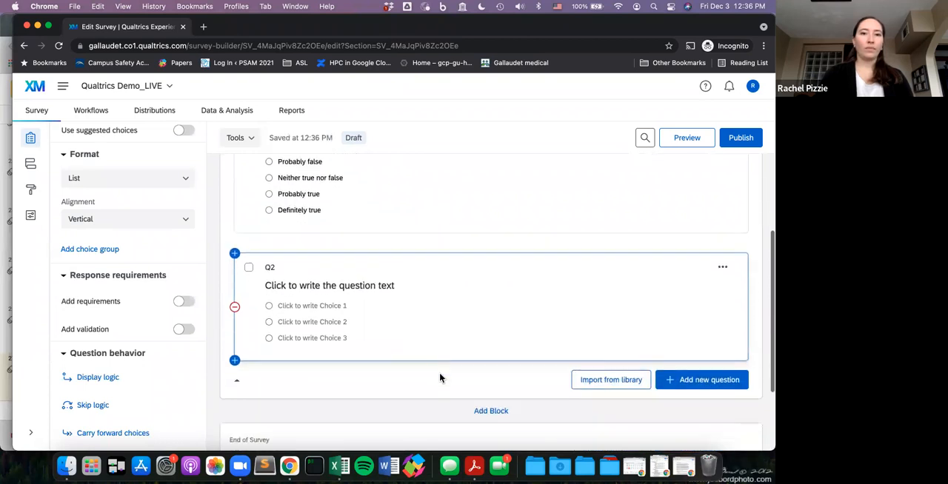
pyautogui.scroll(-2, 439, 378)
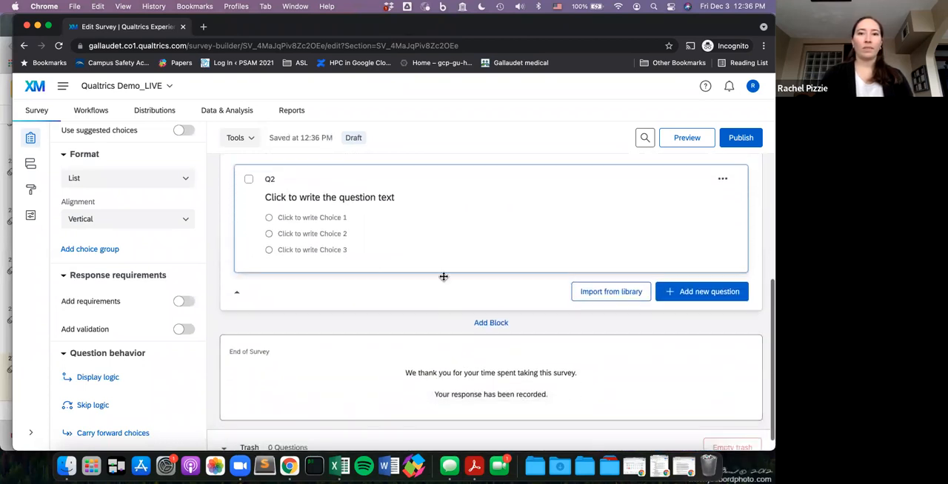
pyautogui.scroll(4, 157, 295)
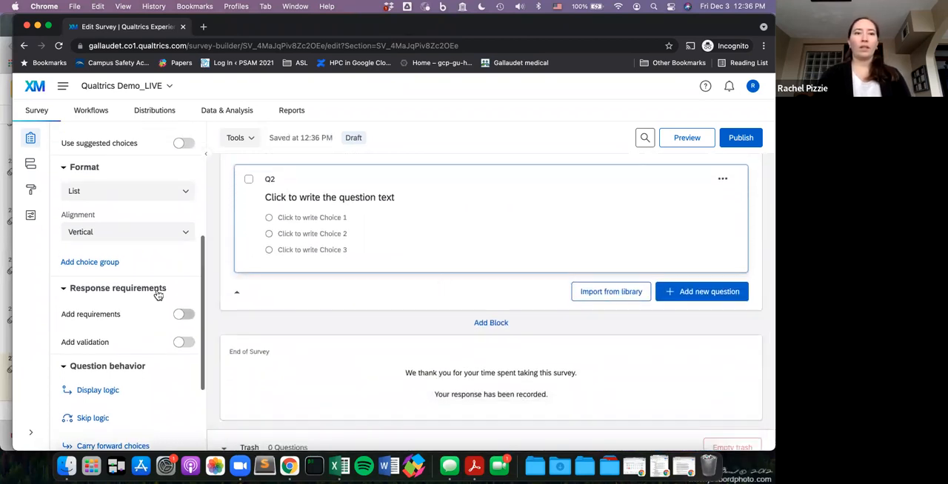
pyautogui.scroll(3, 158, 294)
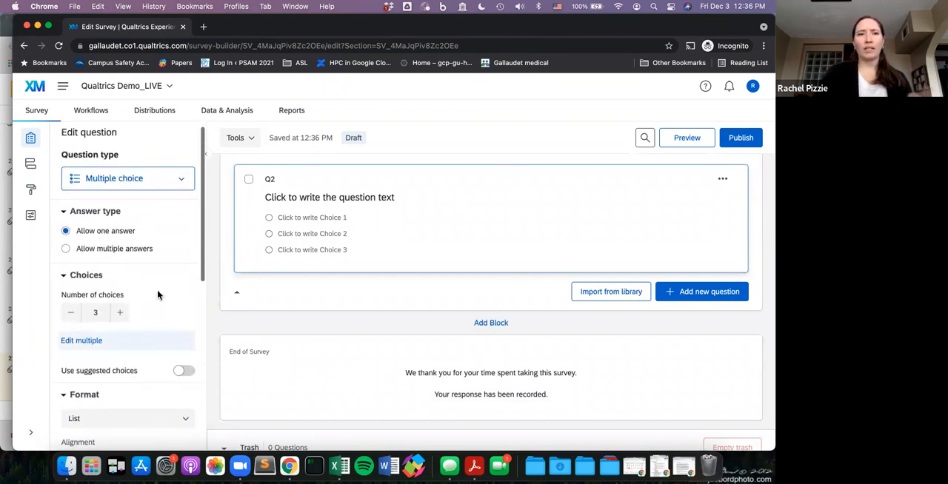
pyautogui.click(135, 186)
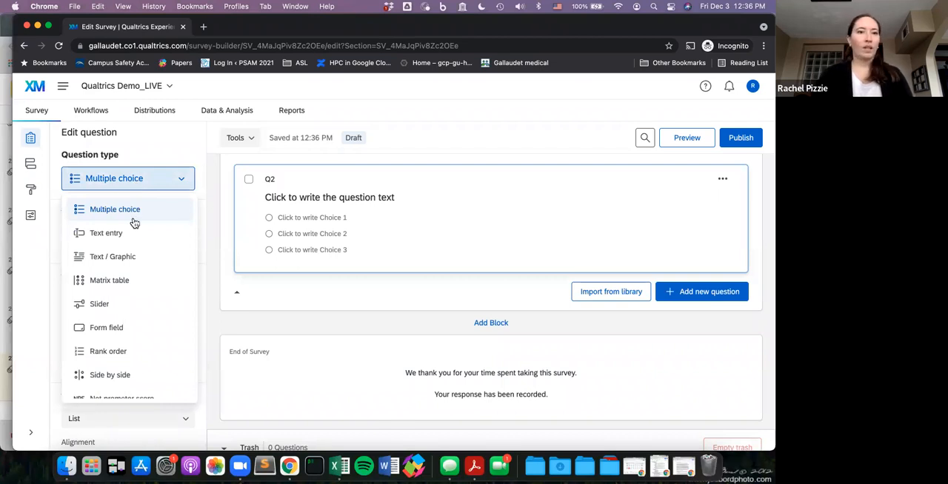
pyautogui.click(123, 286)
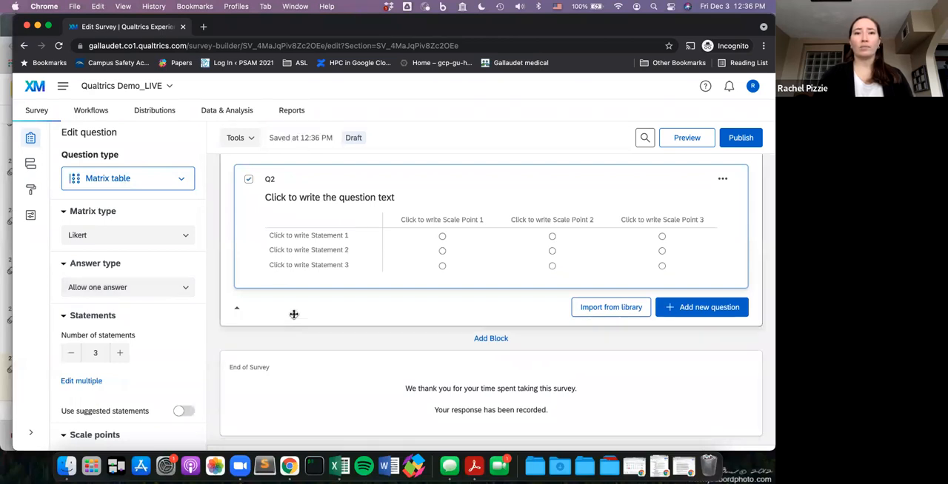
# - Replace Q2's question text with "Write Instructions here"
pyautogui.click(298, 196)
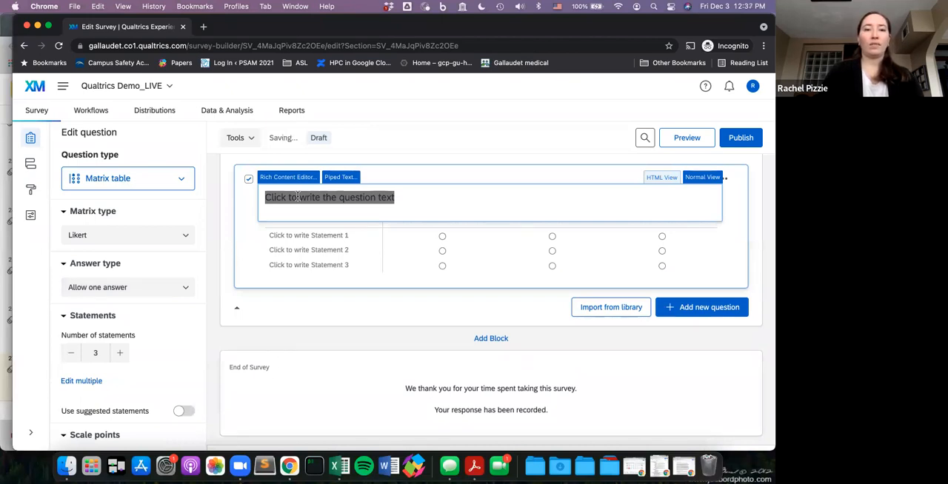
pyautogui.write('Write Instructions here')
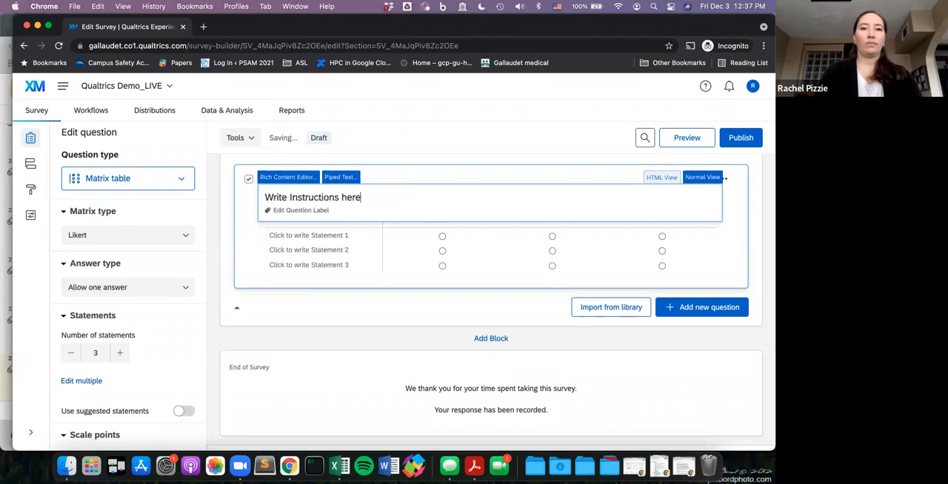
pyautogui.click(344, 312)
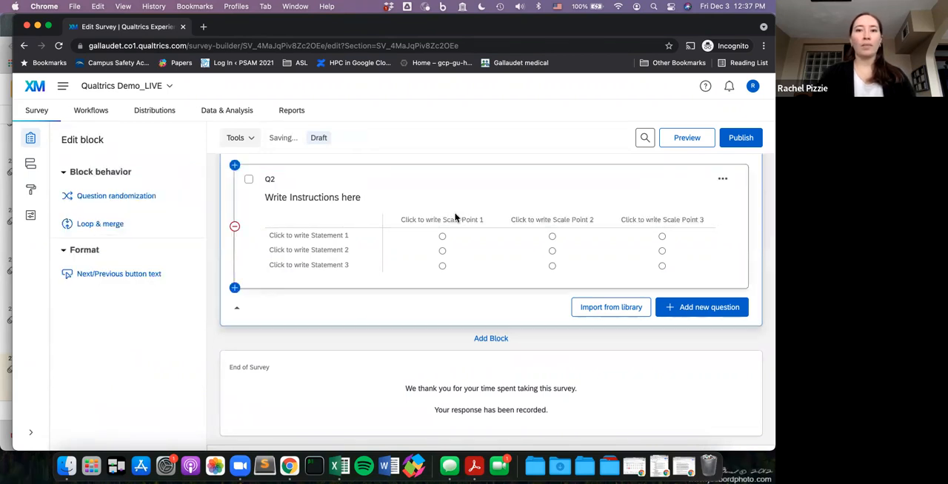
# - Set Q2's first two statements to "I like this workshop" and "I dislike this workshop"
pyautogui.click(333, 236)
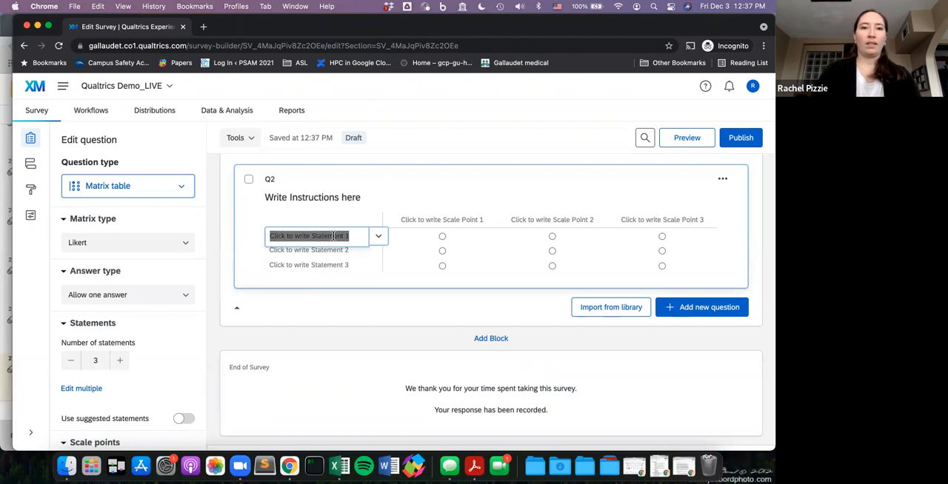
pyautogui.write('I like this ')
pyautogui.write('produ')
pyautogui.press('BackSpace')
pyautogui.press('BackSpace')
pyautogui.press('BackSpace')
pyautogui.press('BackSpace')
pyautogui.press('BackSpace')
pyautogui.write('workshop')
pyautogui.click(311, 251)
pyautogui.write('I dislike this workshop')
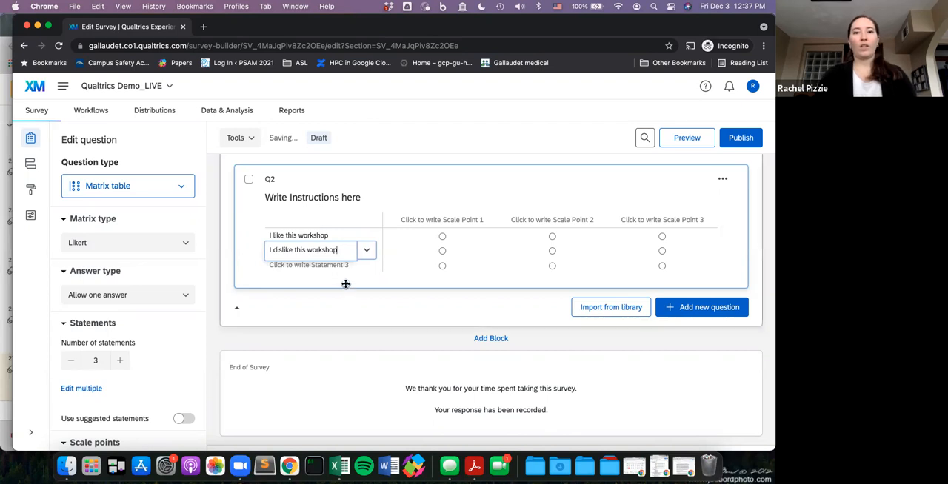
pyautogui.click(345, 284)
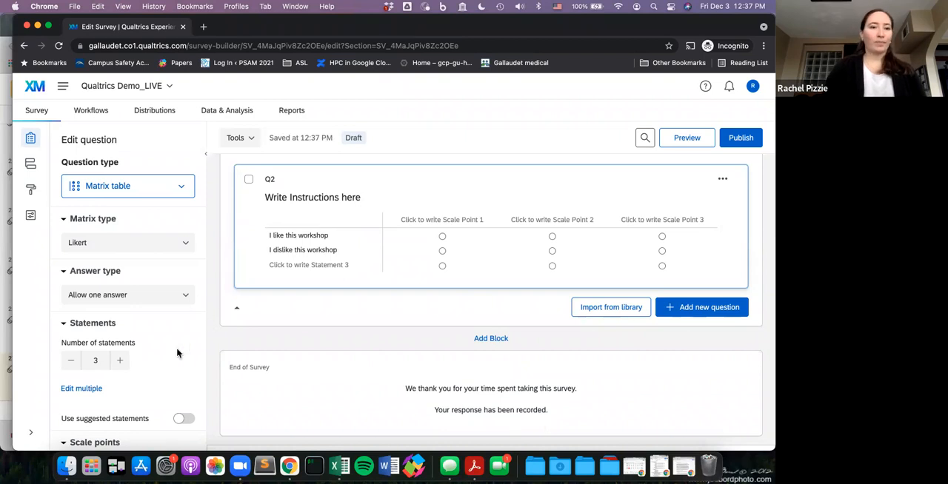
# - Try suggested statements and the suggested Disagree - Agree scale points on Q2, and turn both options off again
pyautogui.scroll(-1, 178, 352)
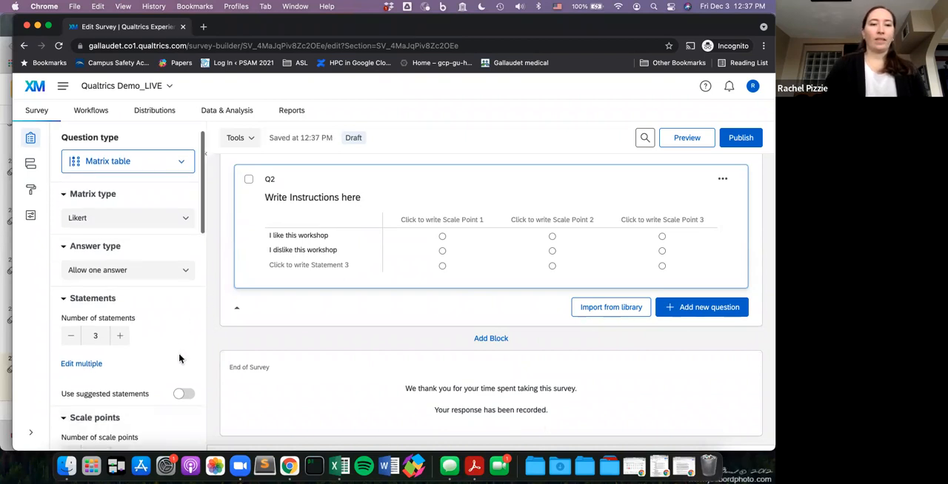
pyautogui.click(184, 394)
pyautogui.click(184, 395)
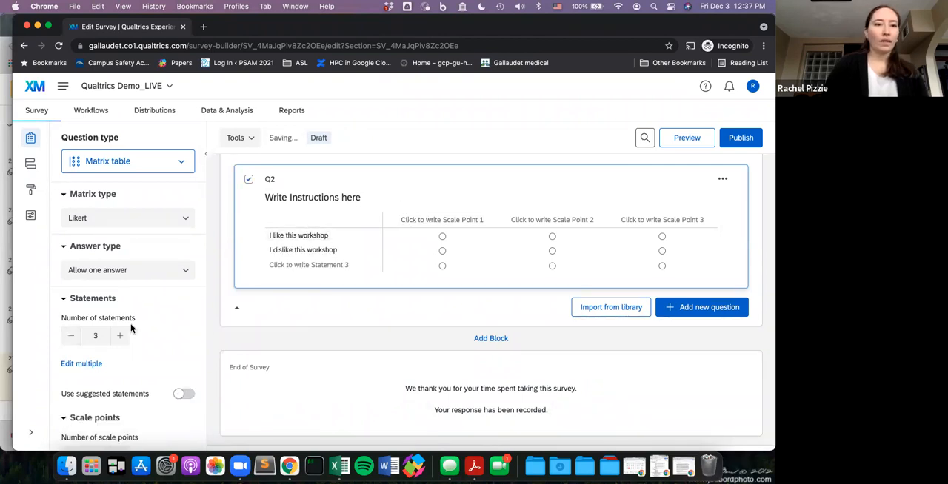
pyautogui.scroll(-3, 131, 328)
pyautogui.scroll(-5, 131, 328)
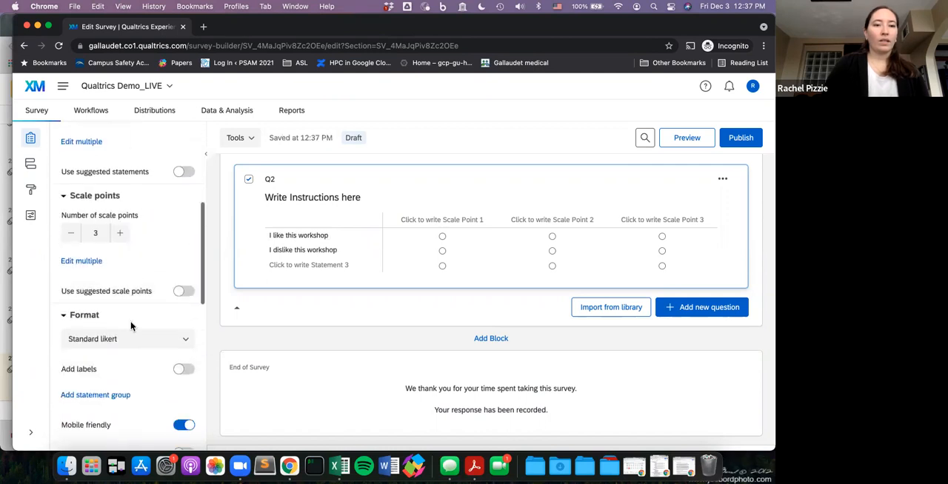
pyautogui.scroll(1, 190, 318)
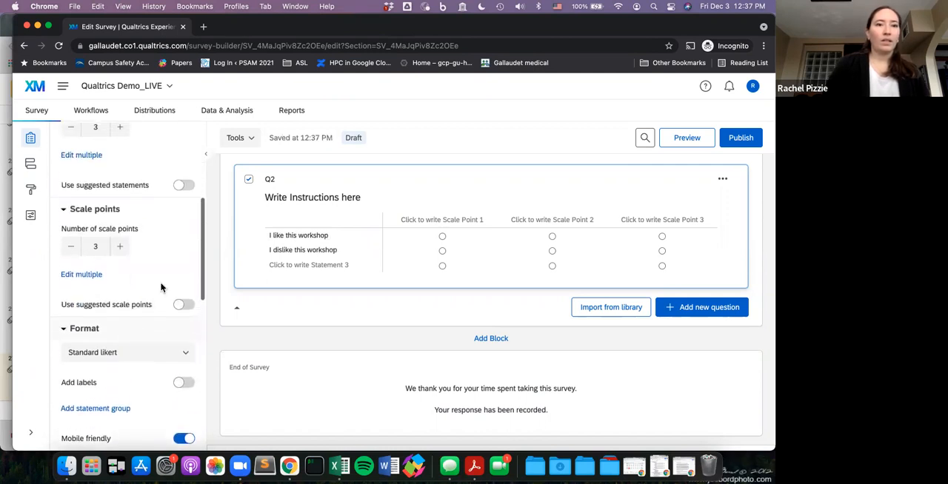
pyautogui.click(185, 305)
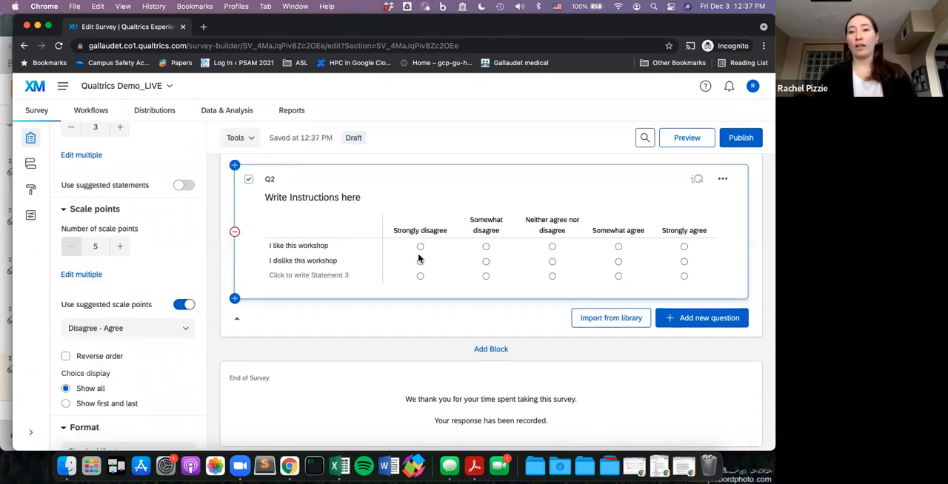
pyautogui.click(179, 309)
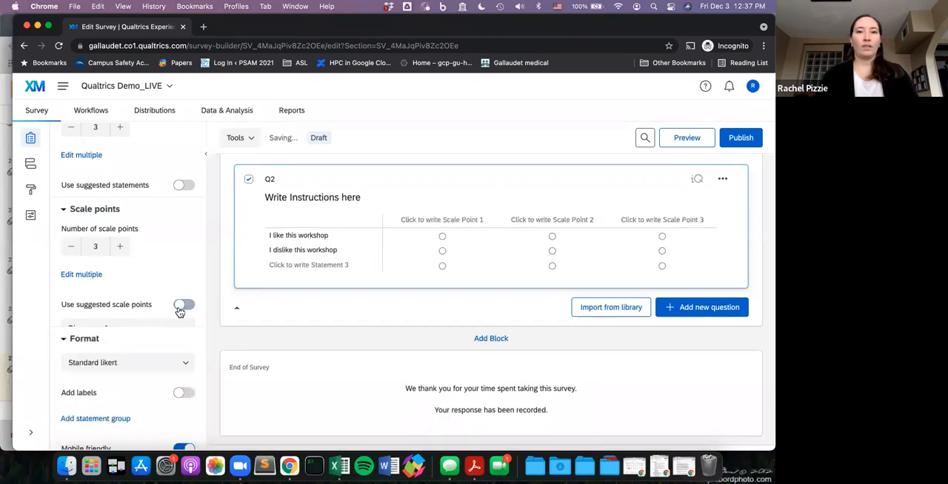
# - Label the three scale points of the Q2 matrix 1, 2 and 3
pyautogui.click(415, 219)
pyautogui.write('1')
pyautogui.click(537, 221)
pyautogui.write('2')
pyautogui.click(656, 221)
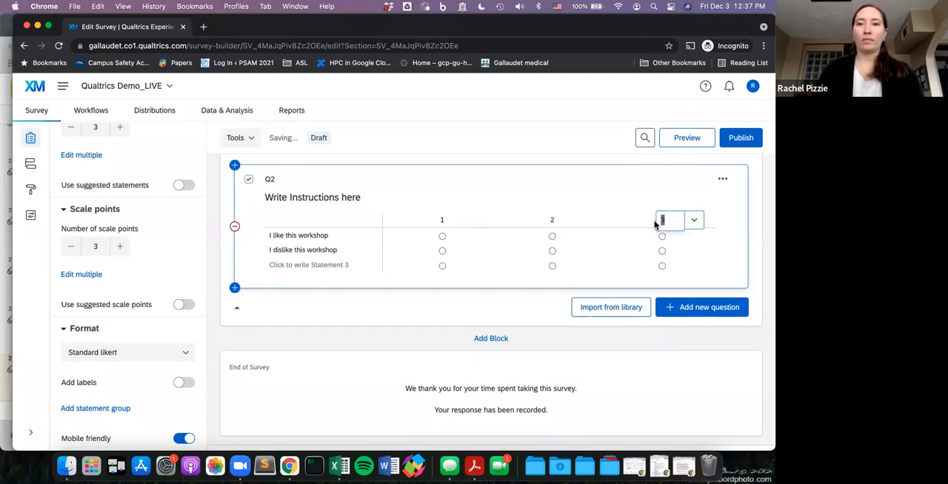
pyautogui.write('3')
pyautogui.click(528, 318)
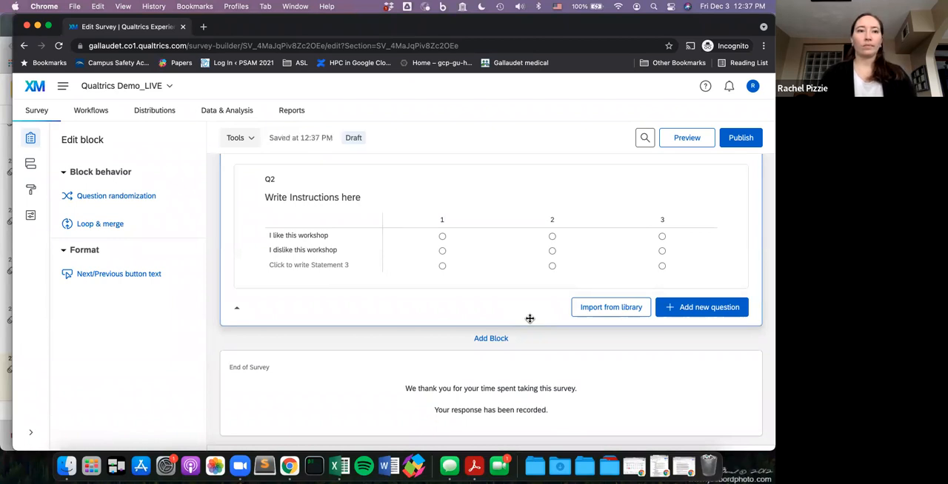
# - Add a Text / Graphic question below Q2 and set its text to "Type in Instructions here."
pyautogui.scroll(-1, 383, 224)
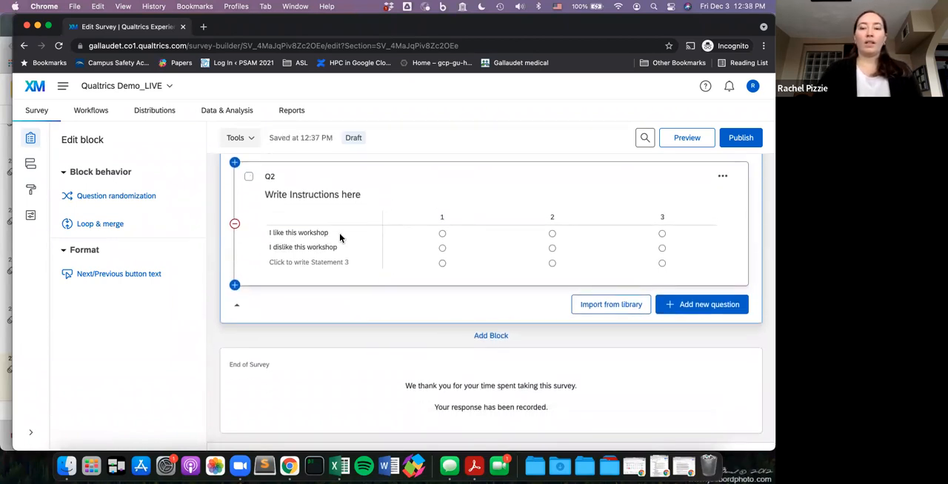
pyautogui.click(665, 307)
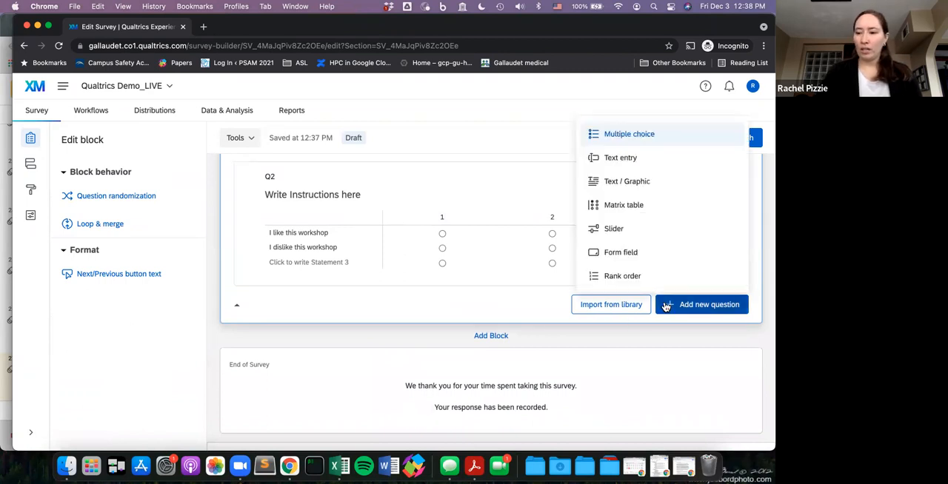
pyautogui.click(660, 185)
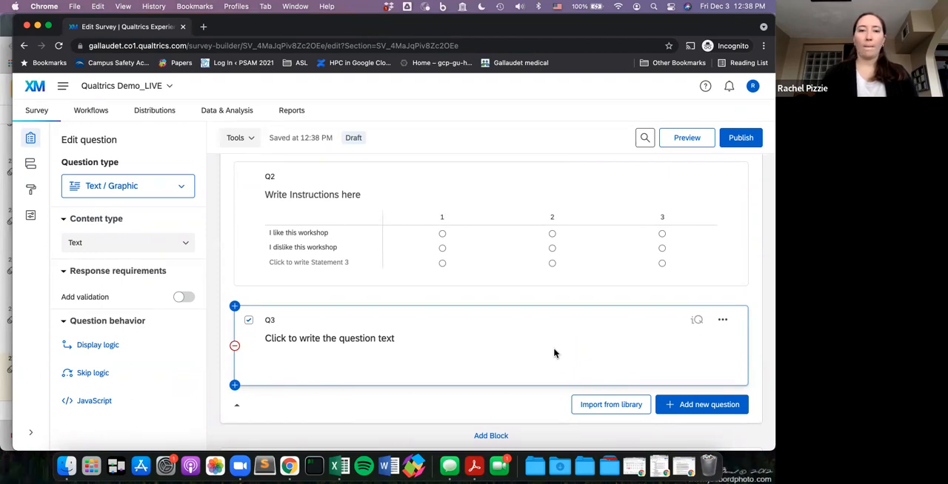
pyautogui.scroll(-2, 554, 353)
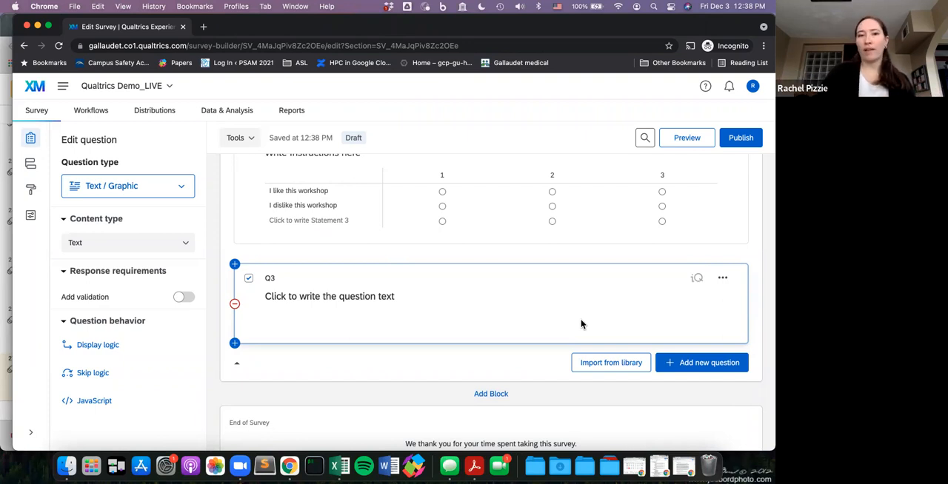
pyautogui.click(500, 299)
pyautogui.write('Tye')
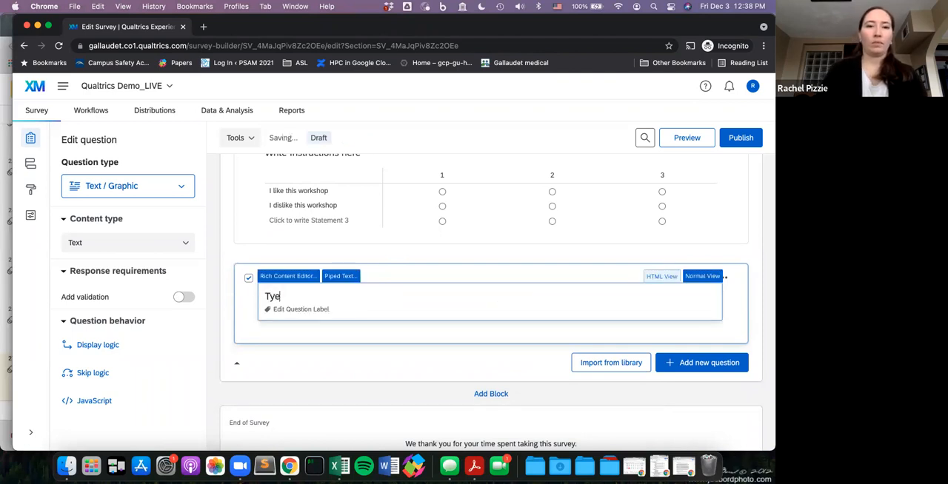
pyautogui.write('e in Instructions here.')
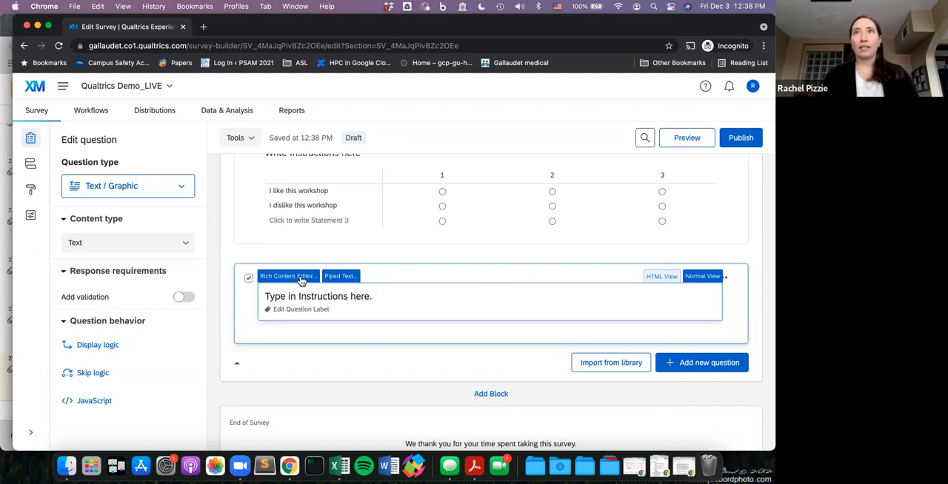
# - Open Q3's text in the Rich Content Editor and look at the available fonts and font sizes
pyautogui.click(300, 279)
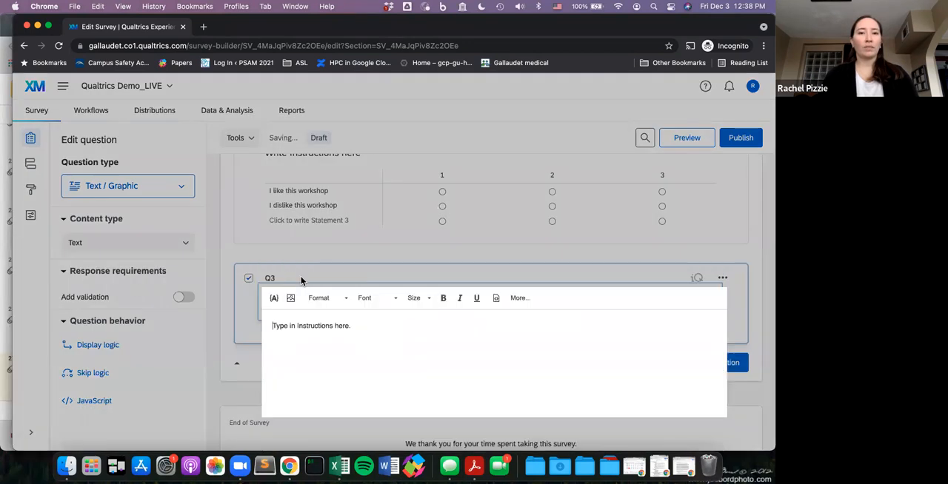
pyautogui.click(237, 314)
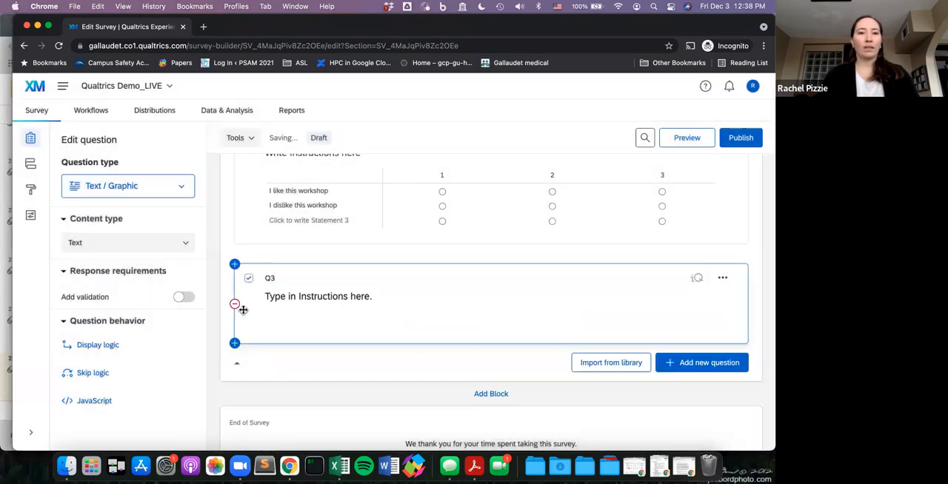
pyautogui.click(302, 297)
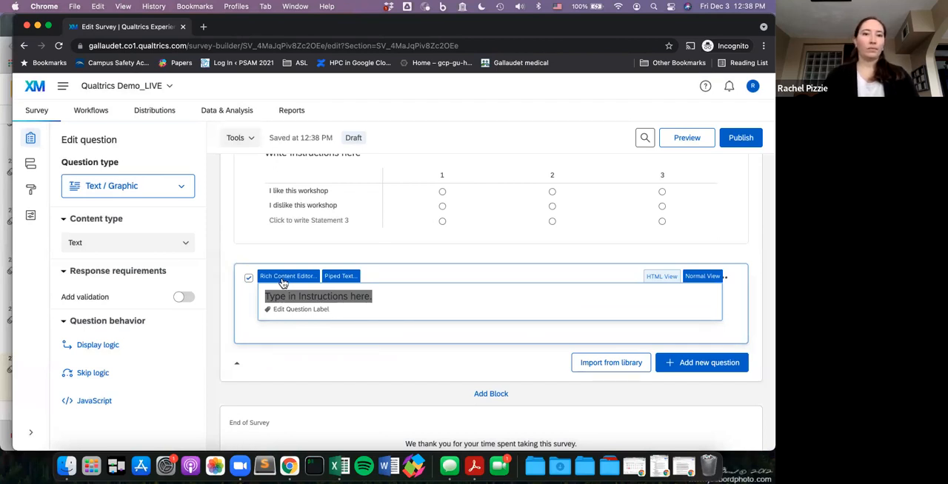
pyautogui.click(285, 280)
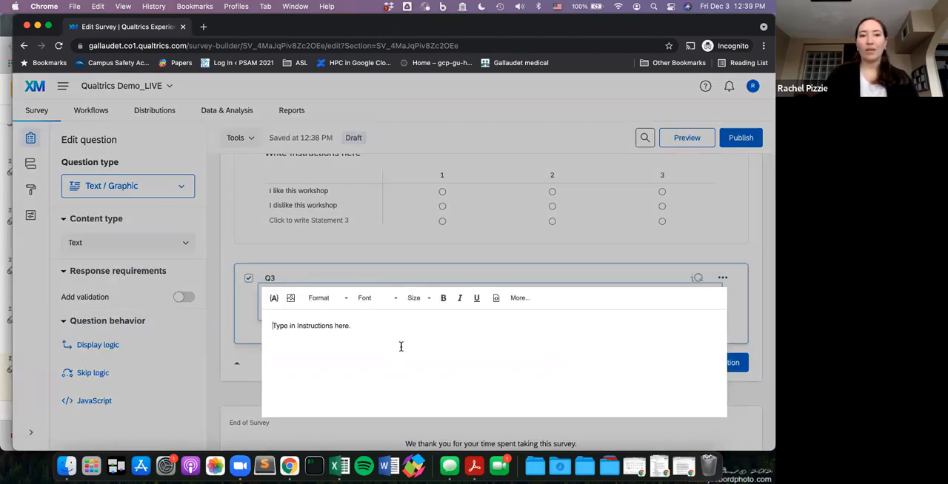
pyautogui.click(379, 301)
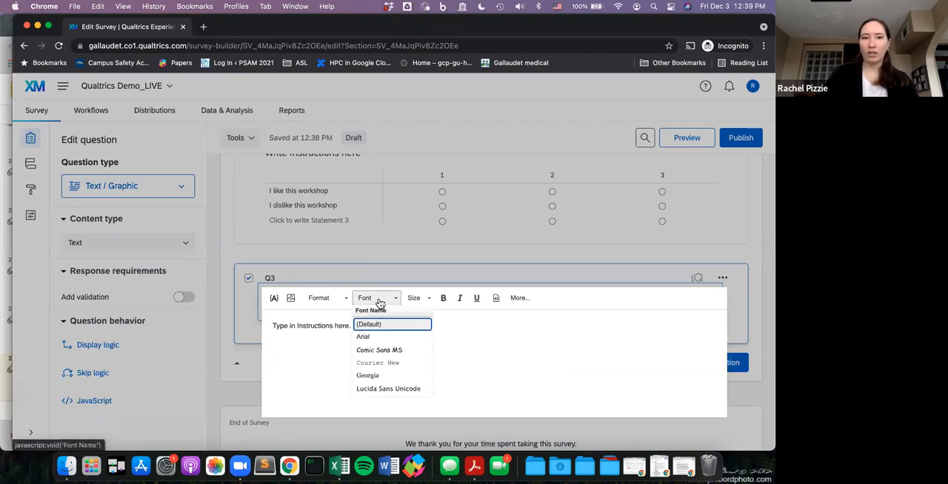
pyautogui.click(378, 301)
pyautogui.click(419, 300)
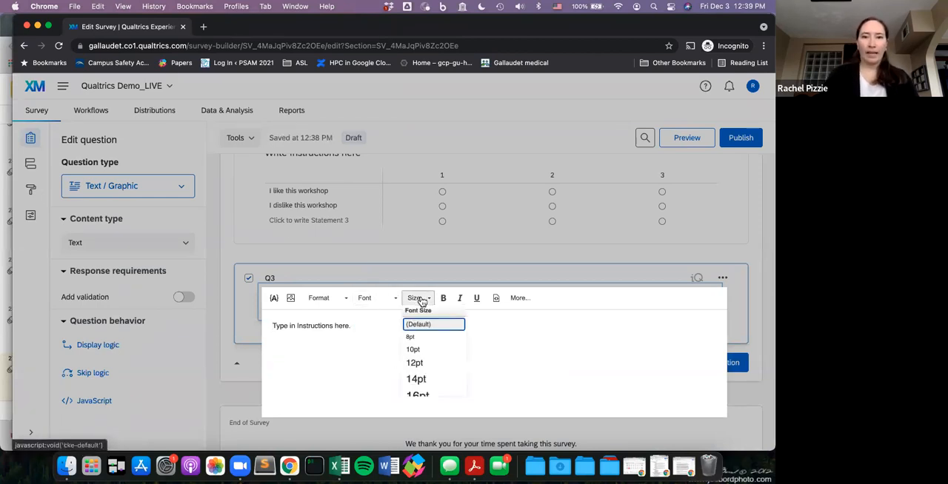
pyautogui.click(419, 300)
# - Make the word "here" bold in Q3's instruction text and close the editor
pyautogui.doubleClick(337, 326)
pyautogui.click(444, 300)
pyautogui.click(441, 334)
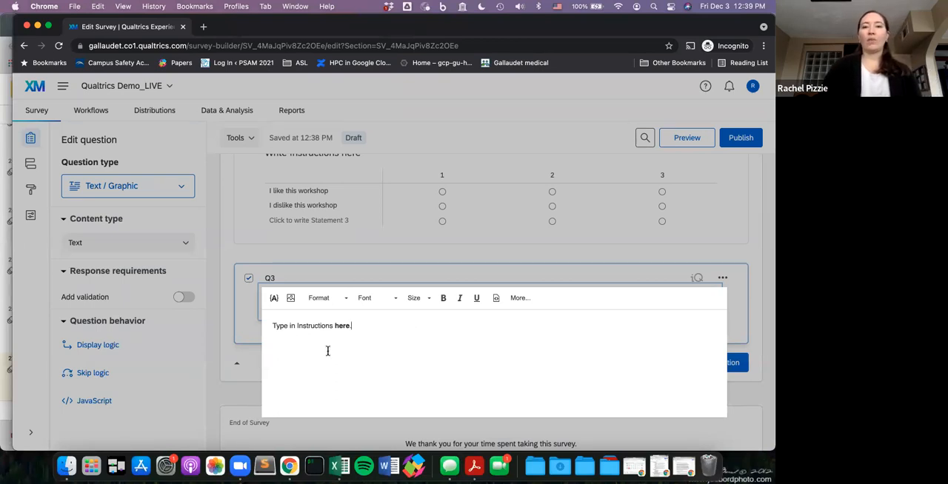
pyautogui.click(249, 351)
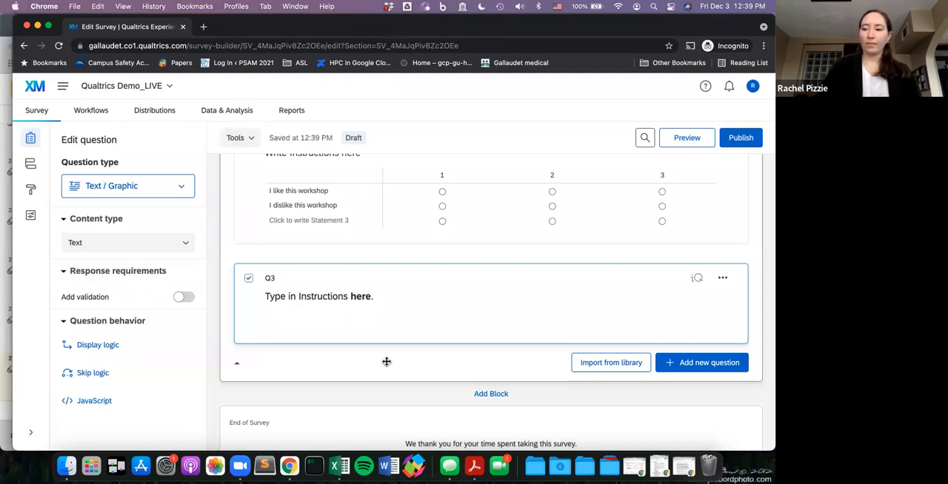
pyautogui.scroll(-1, 383, 328)
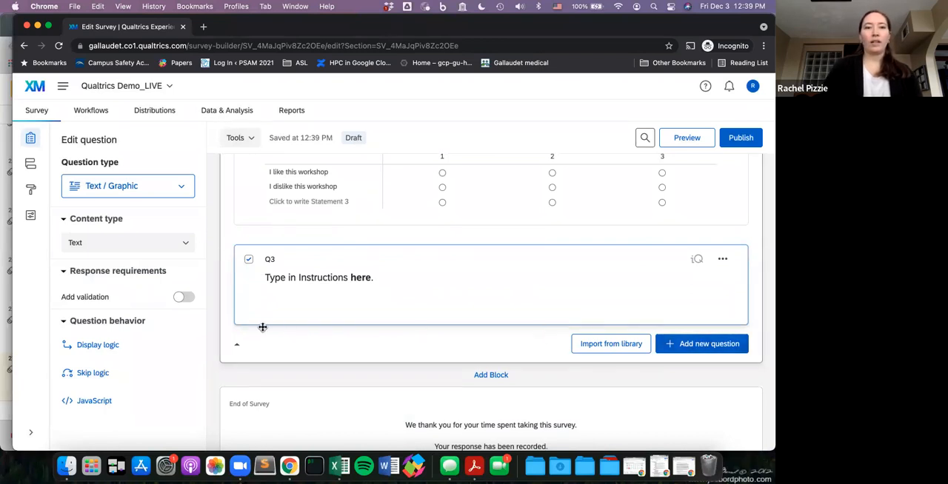
# - Add a Timing question below the Q3 instruction text
pyautogui.click(679, 345)
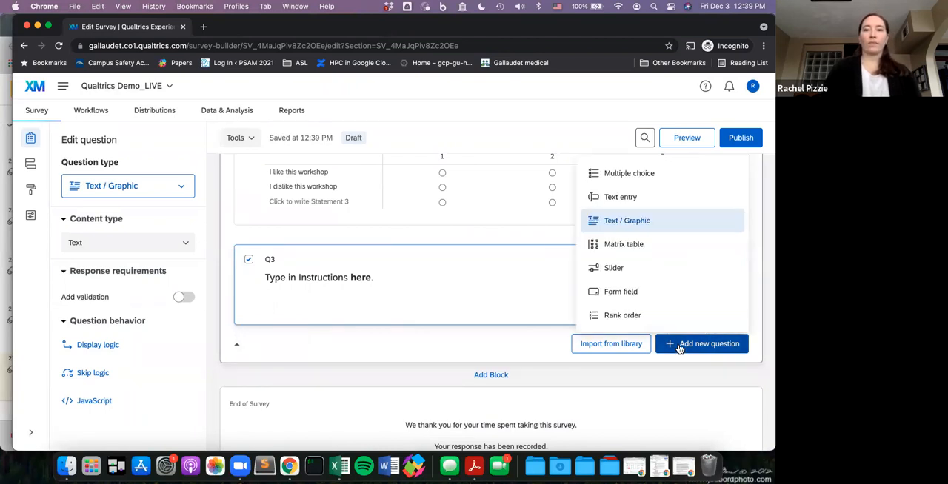
pyautogui.scroll(-3, 711, 298)
pyautogui.scroll(-2, 711, 298)
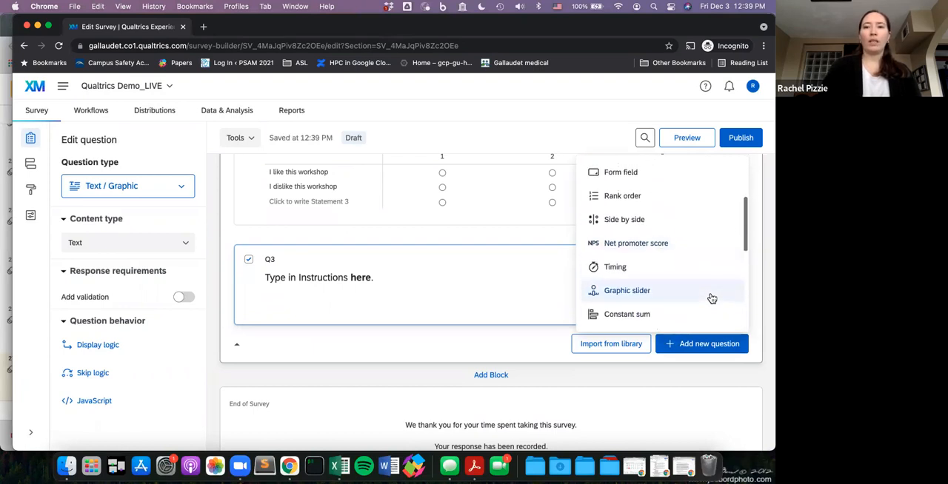
pyautogui.click(684, 269)
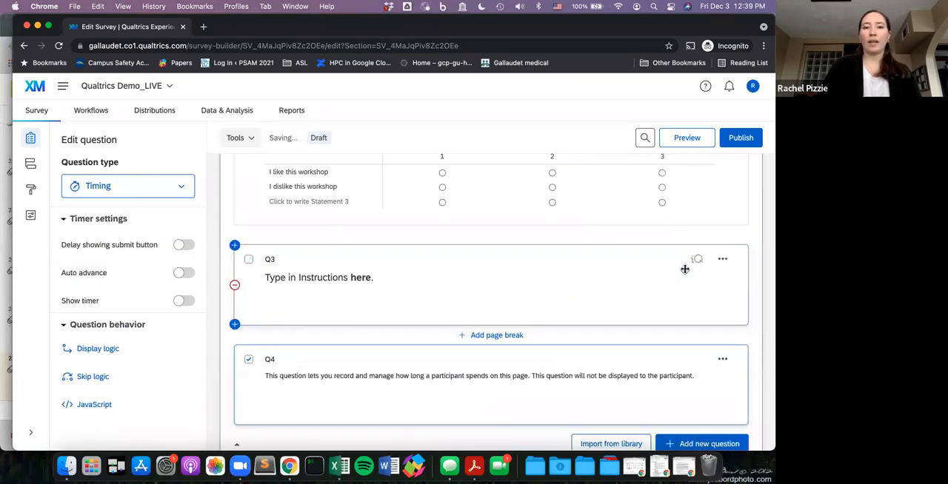
pyautogui.scroll(-1, 451, 354)
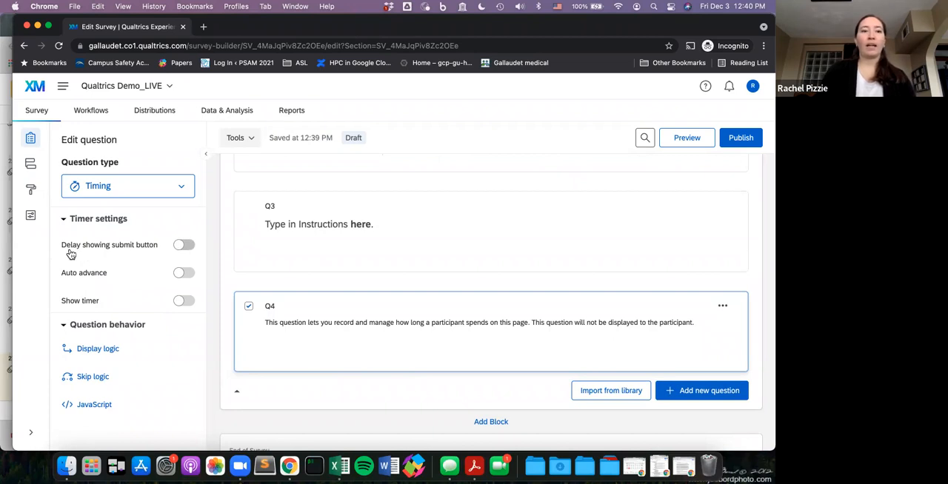
# - Turn on the delayed submit button, auto advance and the visible timer for the Q4 timing question
pyautogui.click(185, 245)
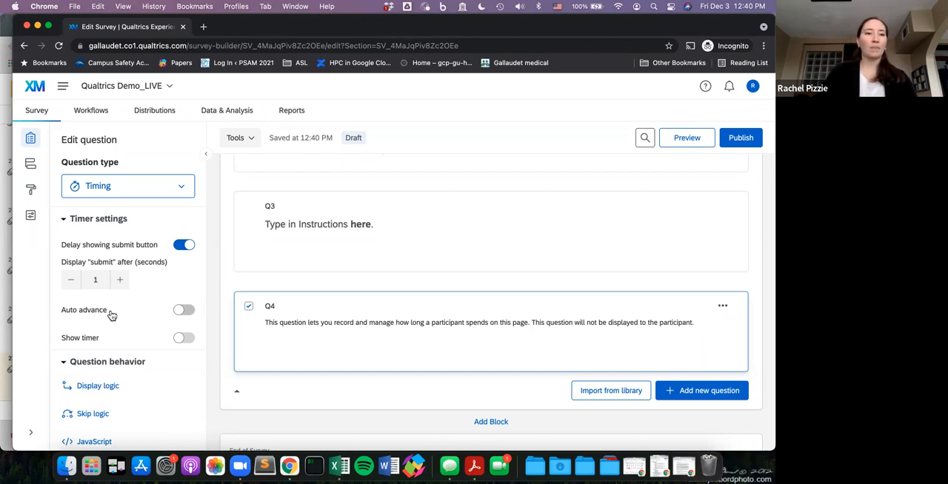
pyautogui.click(185, 310)
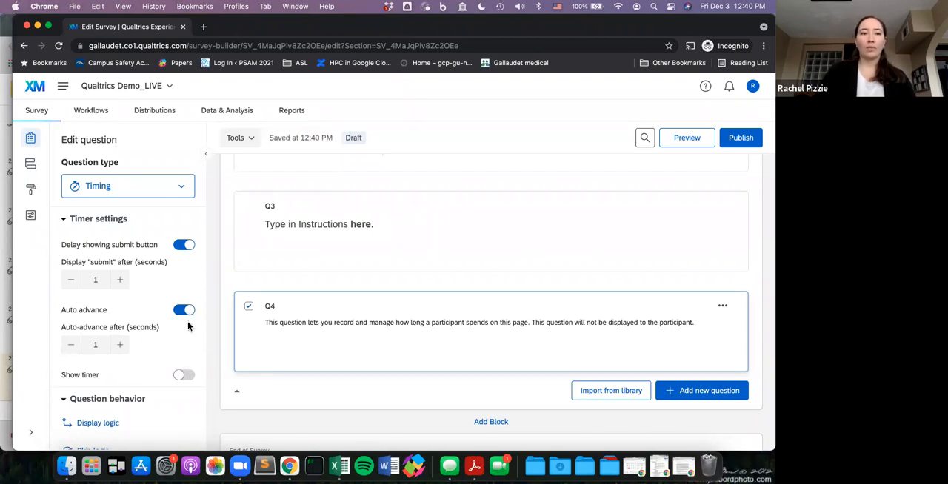
pyautogui.scroll(-1, 188, 326)
pyautogui.click(189, 333)
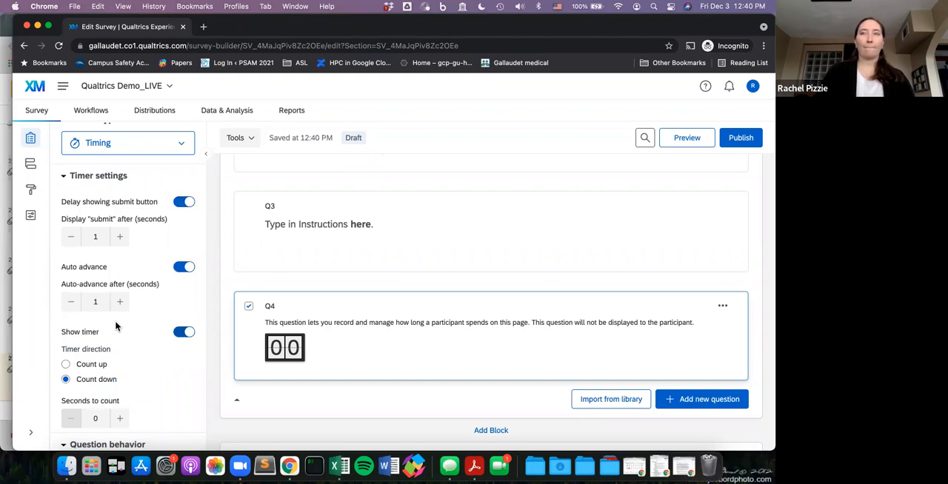
# - Make a copy of the Q3 instruction text question directly below it
pyautogui.scroll(-2, 397, 237)
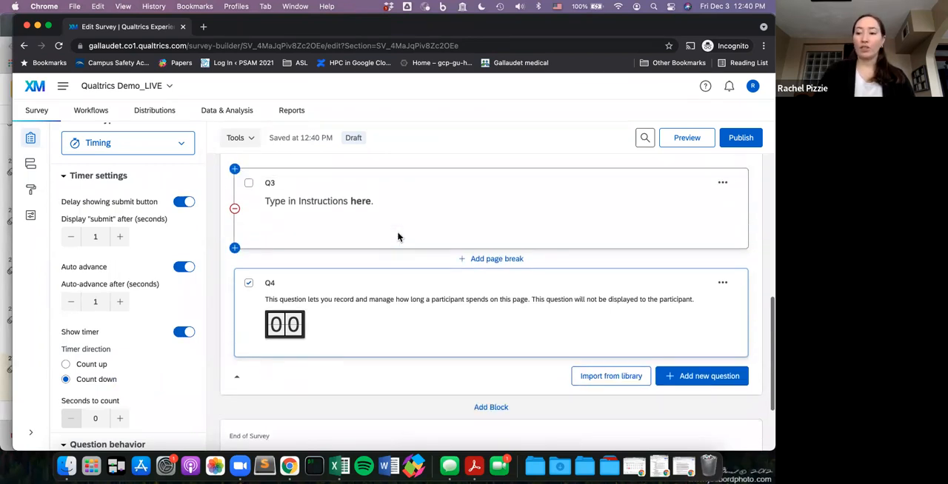
pyautogui.scroll(2, 397, 237)
pyautogui.scroll(-1, 398, 237)
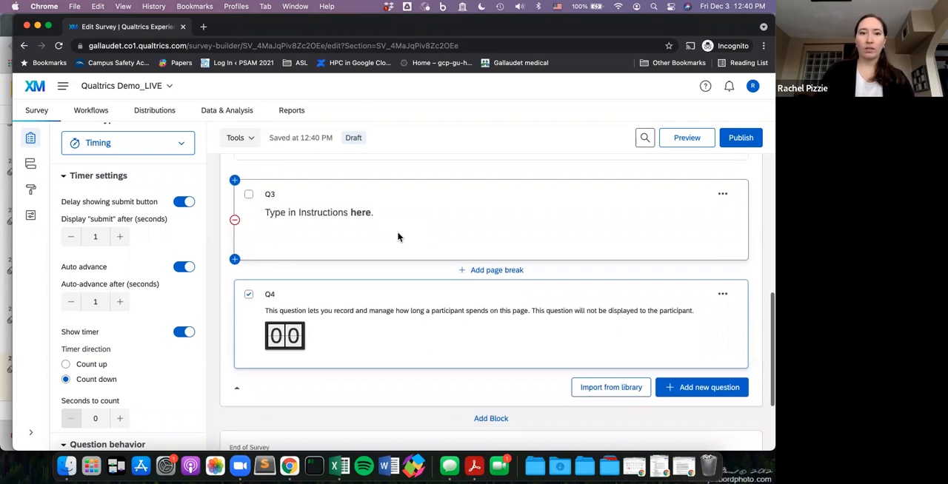
pyautogui.scroll(-2, 398, 237)
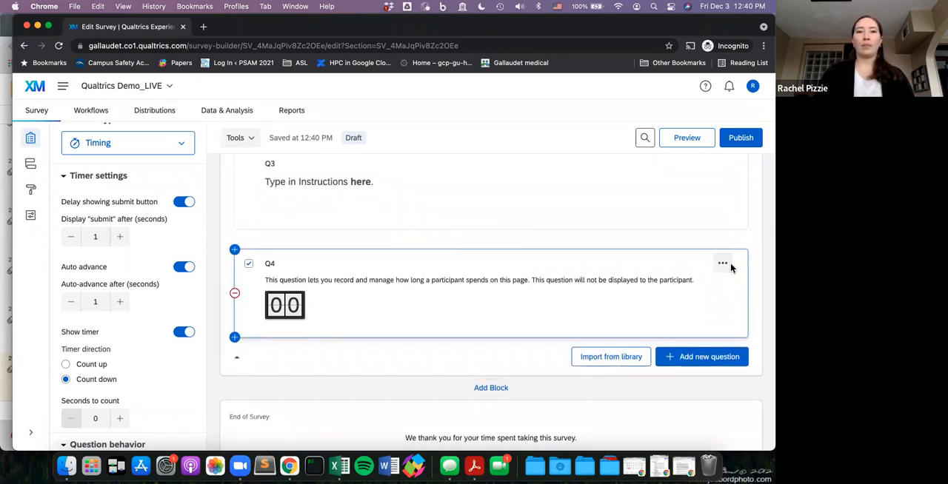
pyautogui.scroll(4, 731, 269)
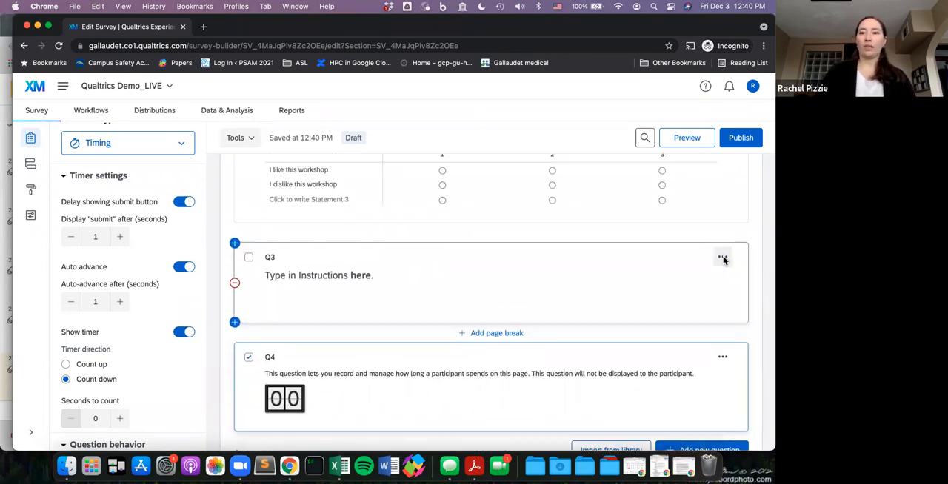
pyautogui.click(723, 258)
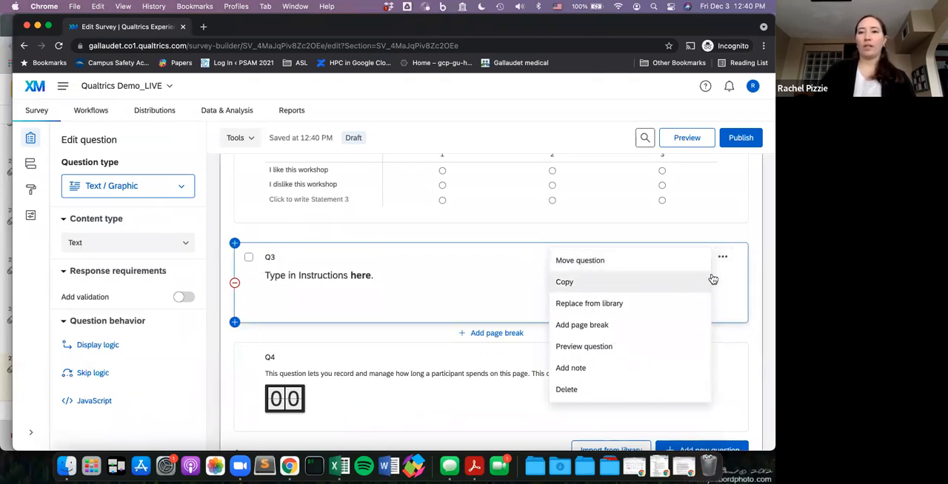
pyautogui.click(725, 261)
pyautogui.click(723, 258)
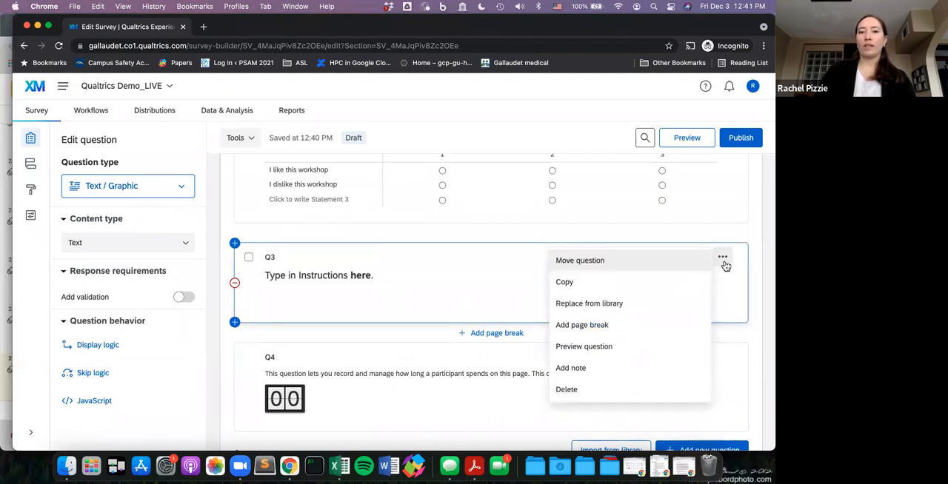
pyautogui.click(653, 286)
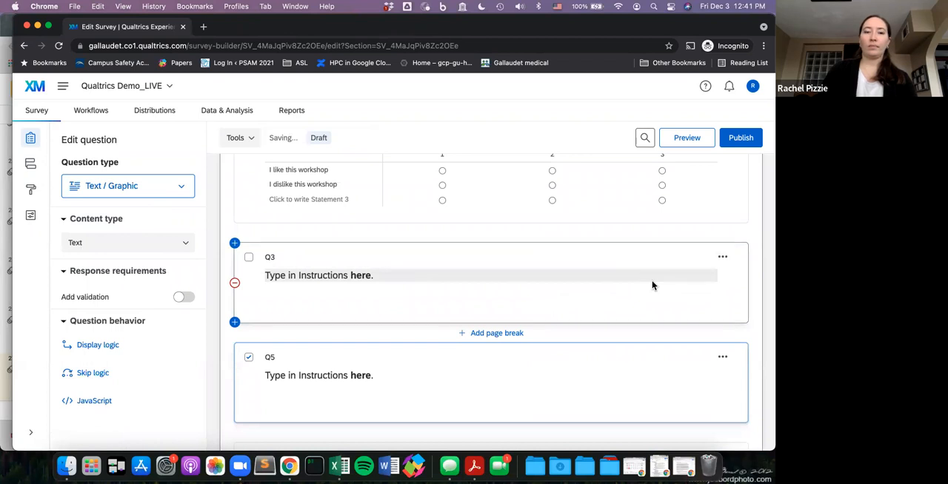
# - Move the Q4 timing question to the top of the block
pyautogui.scroll(-2, 653, 286)
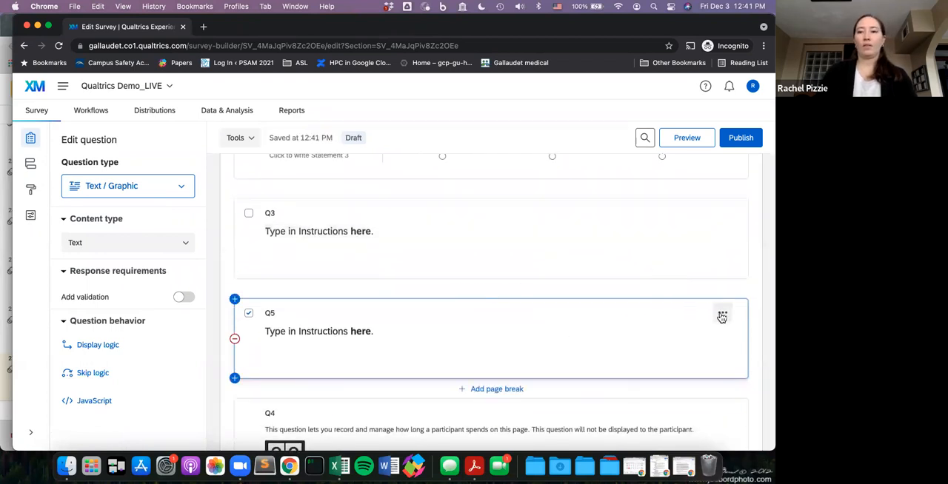
pyautogui.scroll(-3, 722, 317)
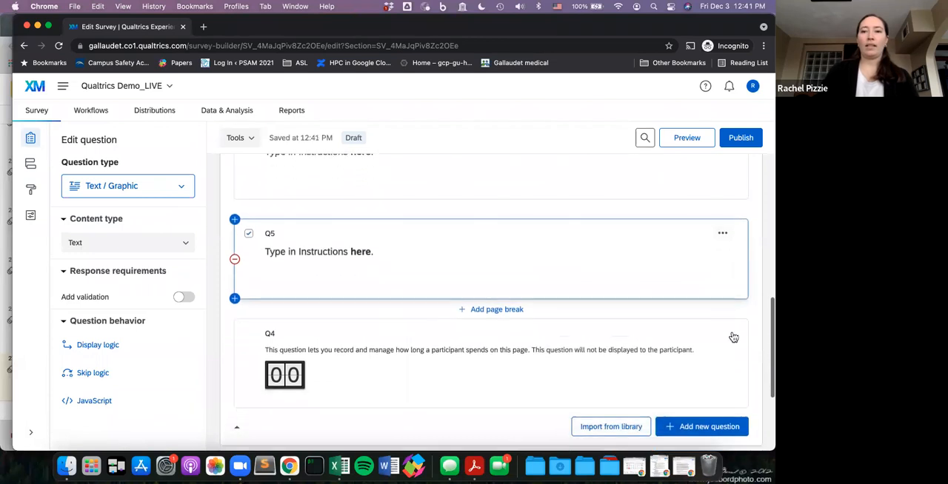
pyautogui.click(722, 334)
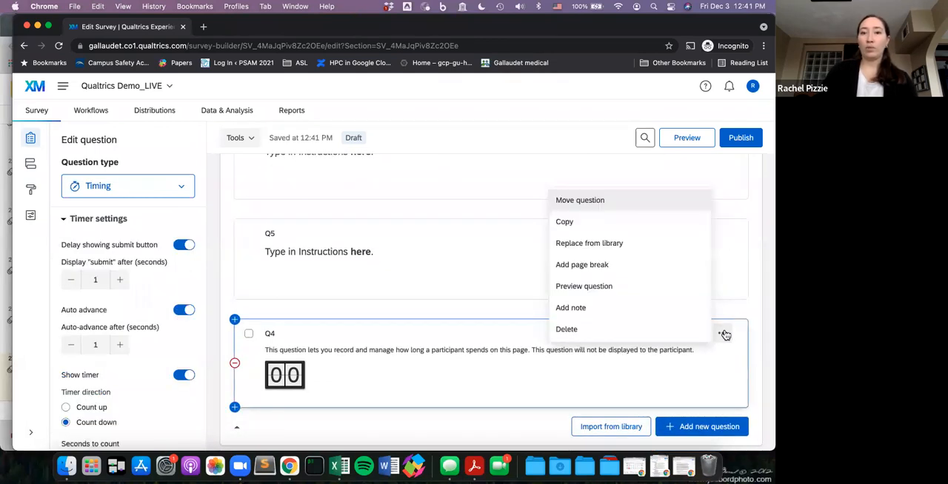
pyautogui.click(666, 201)
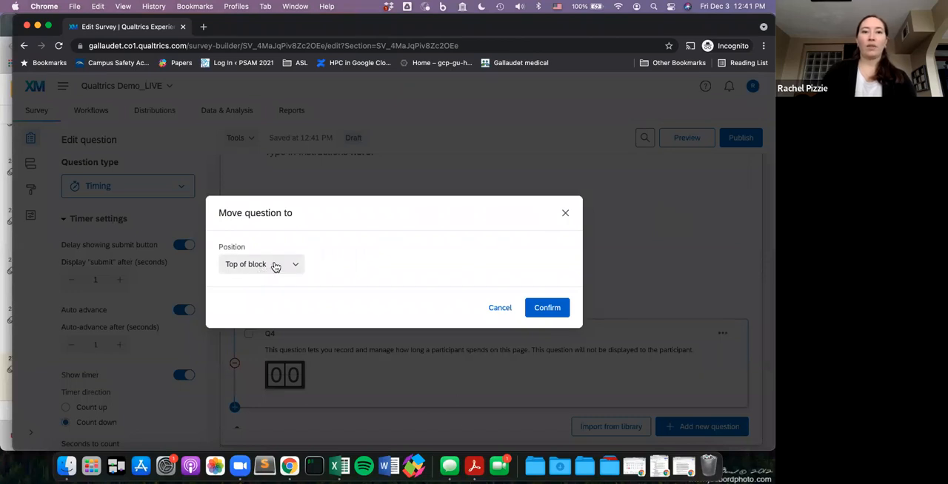
pyautogui.click(274, 266)
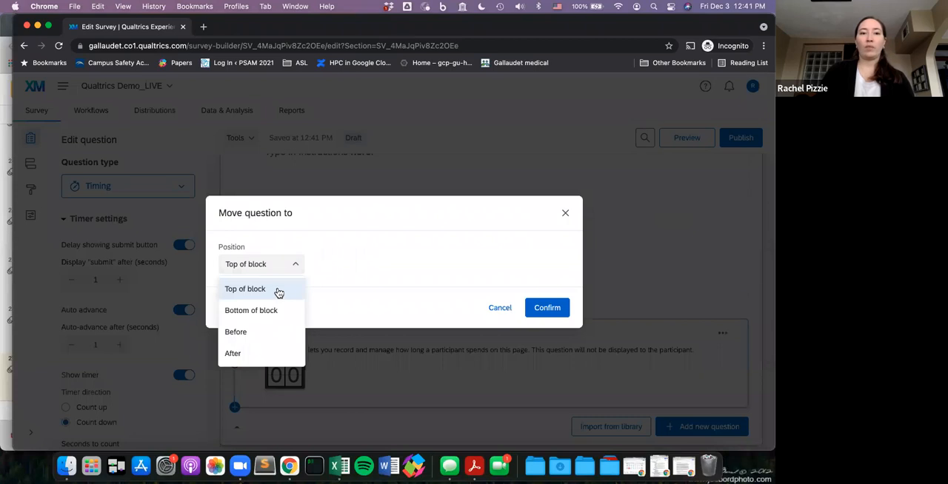
pyautogui.click(279, 291)
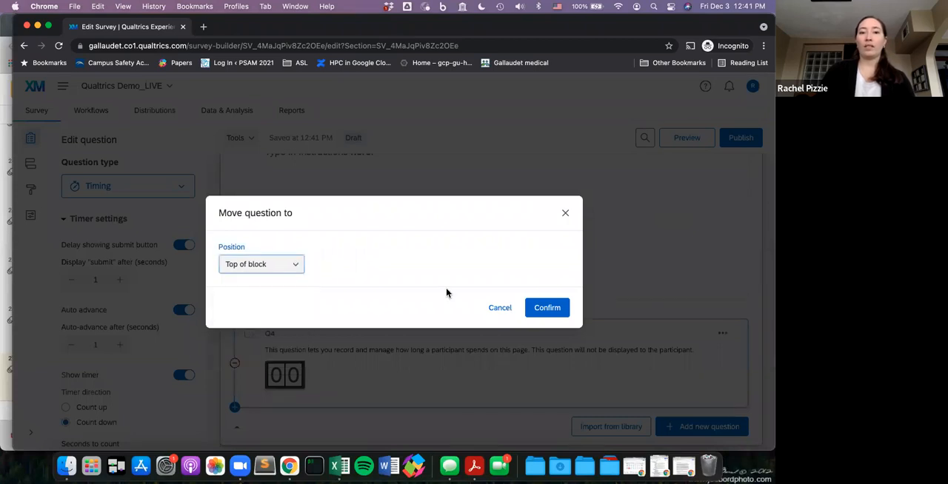
pyautogui.click(538, 313)
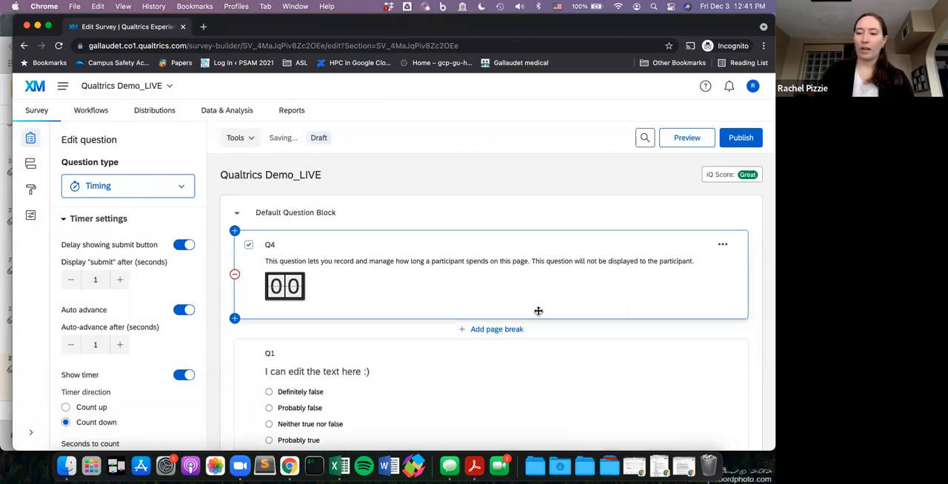
# - Insert a page break between the Q2 matrix and the Q3 instruction text
pyautogui.scroll(-1, 471, 339)
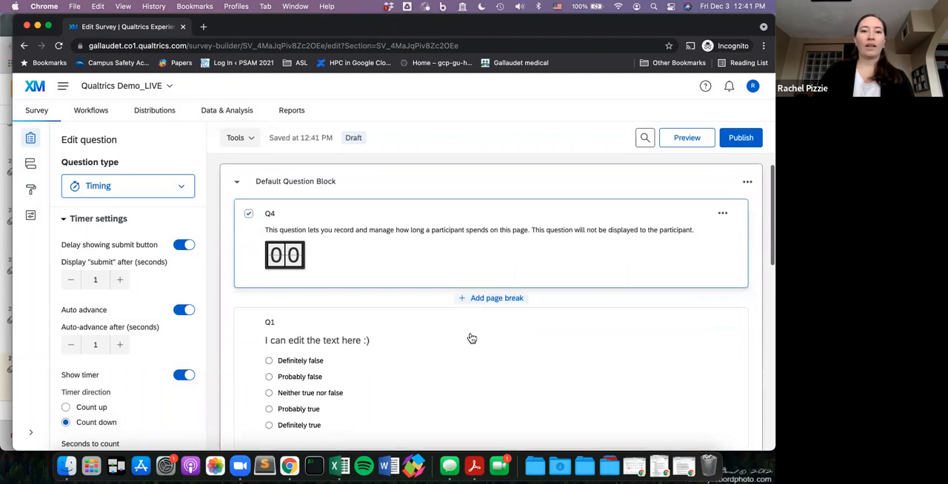
pyautogui.scroll(-5, 470, 333)
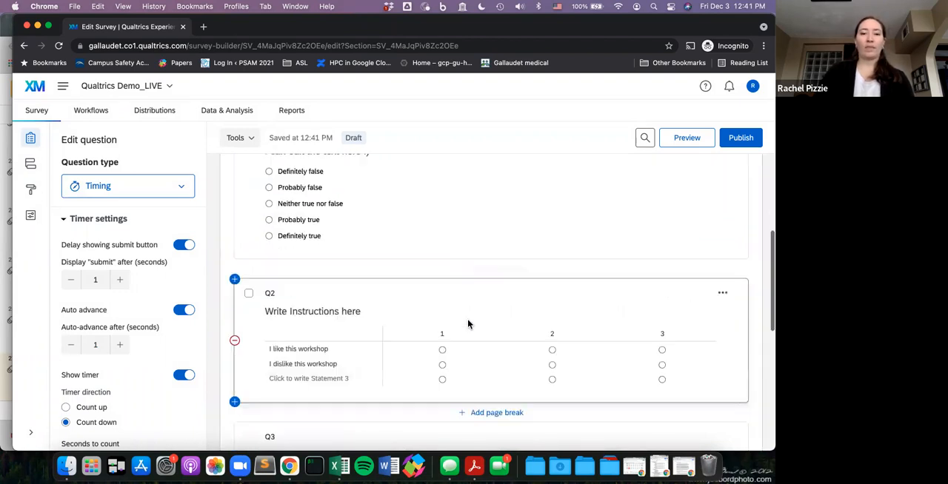
pyautogui.scroll(-1, 468, 324)
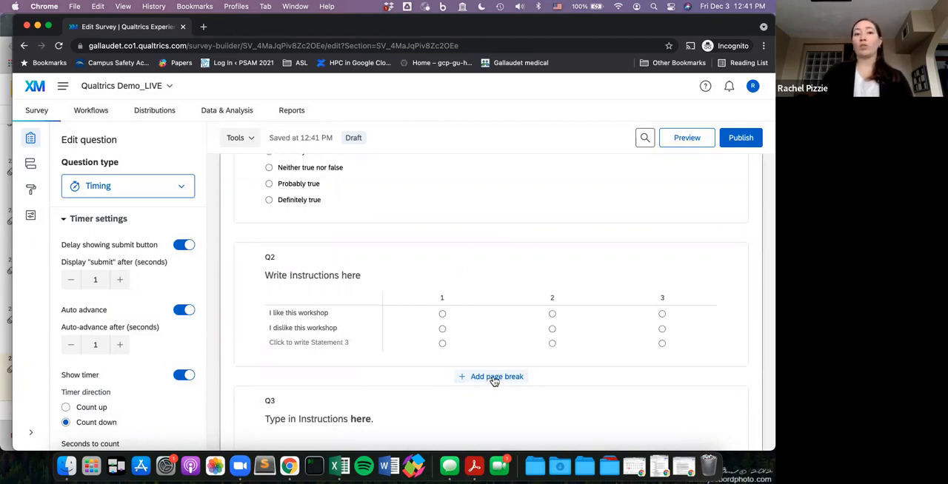
pyautogui.scroll(-4, 495, 381)
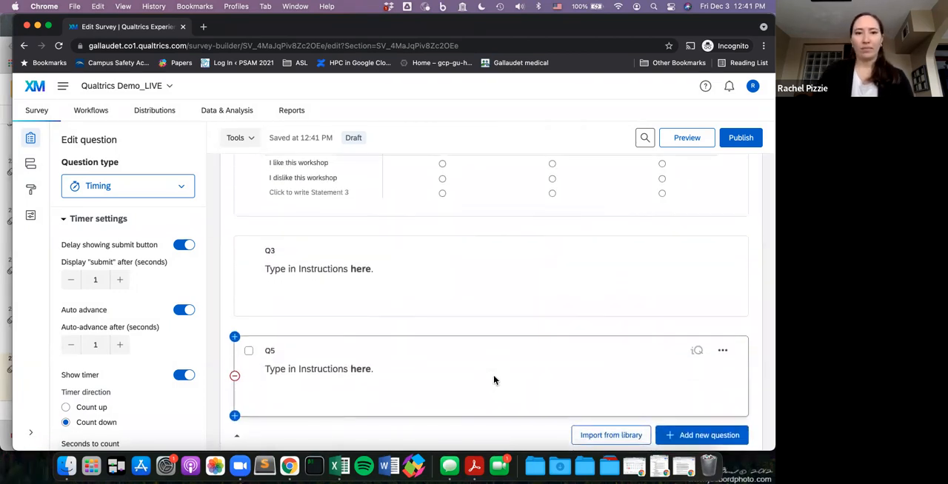
pyautogui.scroll(2, 433, 322)
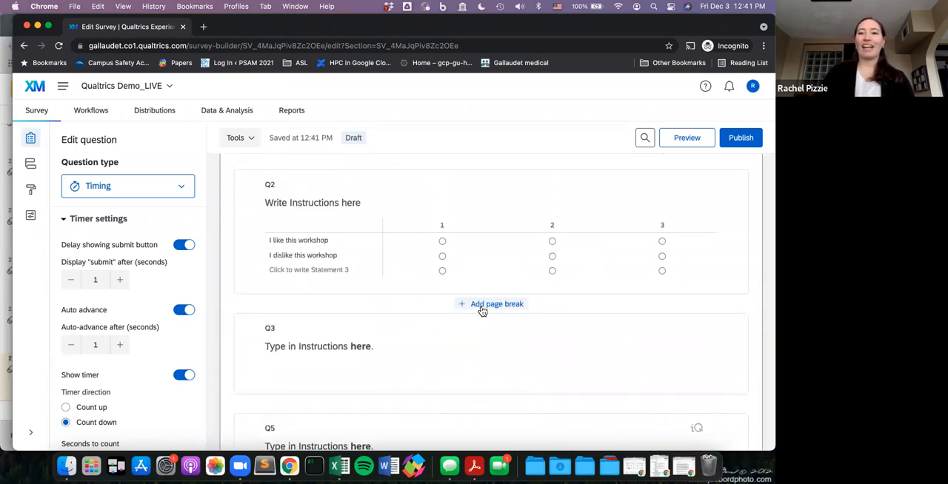
pyautogui.click(482, 306)
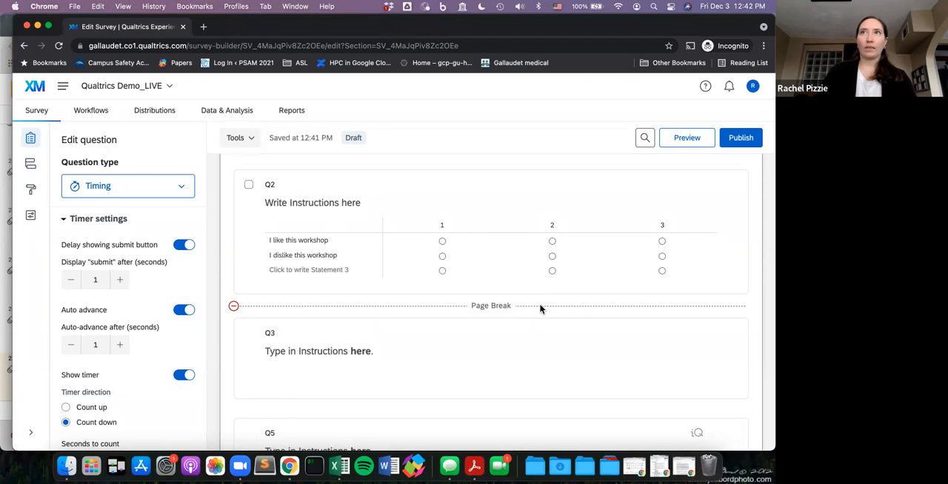
# - Rename the timing question's label from Q4 to "Block1_Timing"
pyautogui.scroll(10, 541, 309)
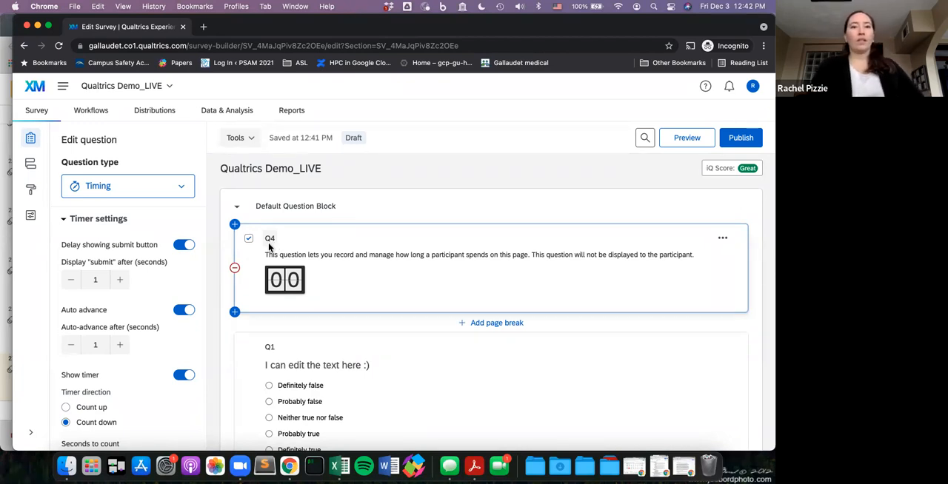
pyautogui.click(271, 241)
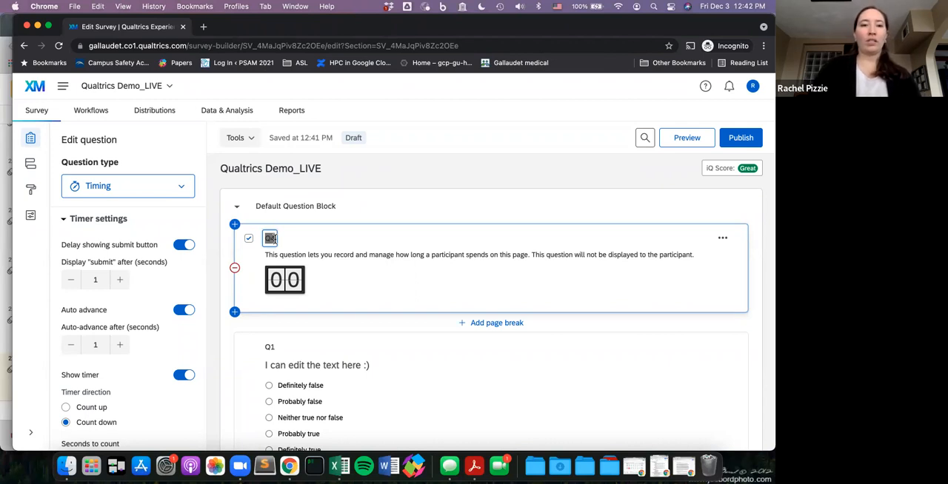
pyautogui.write('Block')
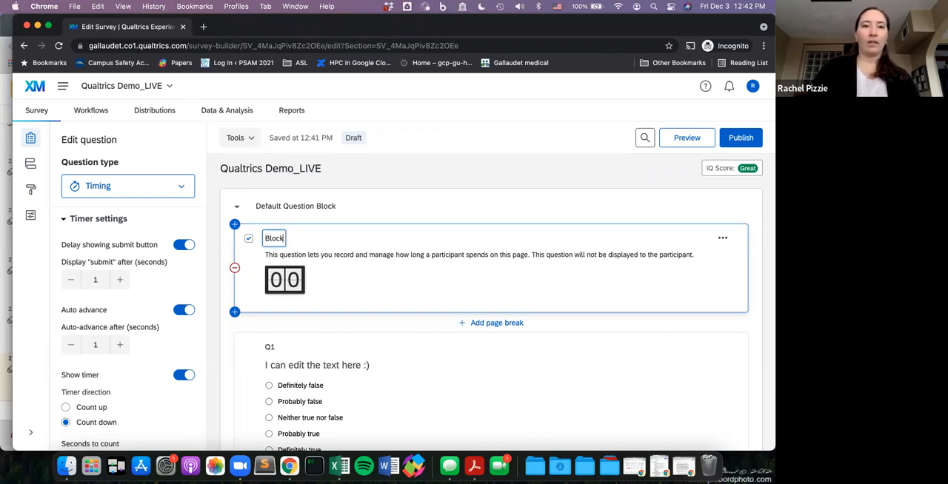
pyautogui.write('1_Timing')
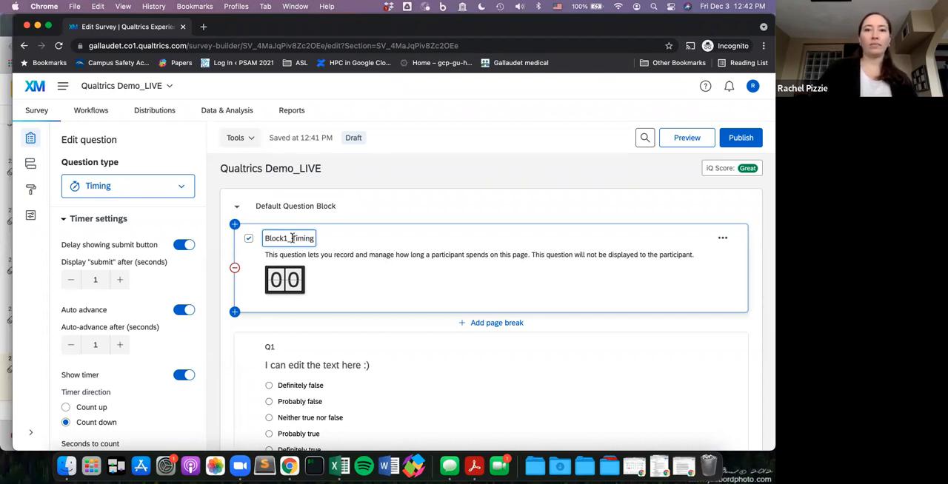
pyautogui.click(396, 274)
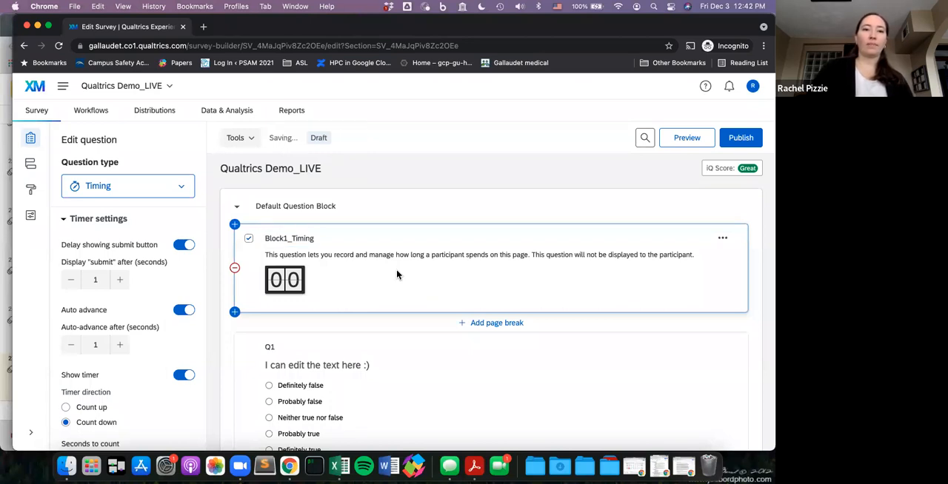
# - Switch to the Qualtrics workshop presentation in Google Slides and look through the slides following "Demo: Making a Survey (blank)!"
pyautogui.scroll(-1, 396, 275)
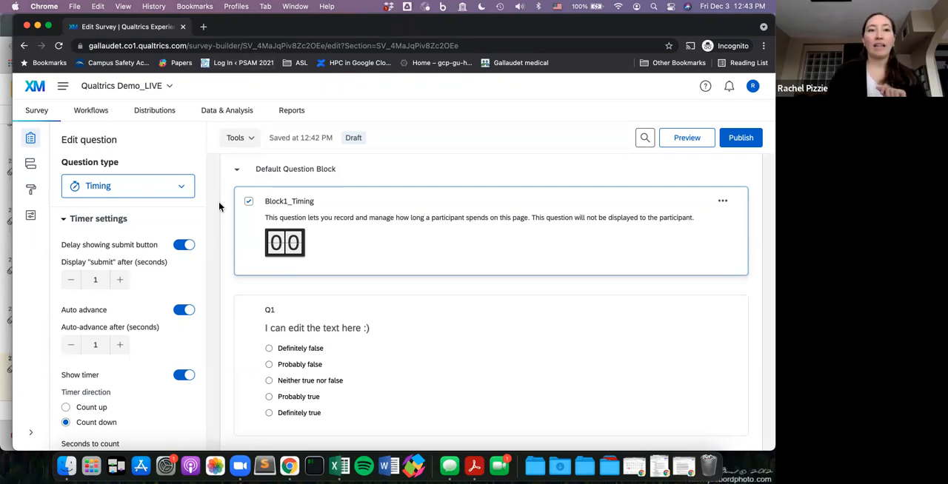
pyautogui.click(3, 169)
pyautogui.scroll(-2, 52, 344)
pyautogui.scroll(-2, 52, 344)
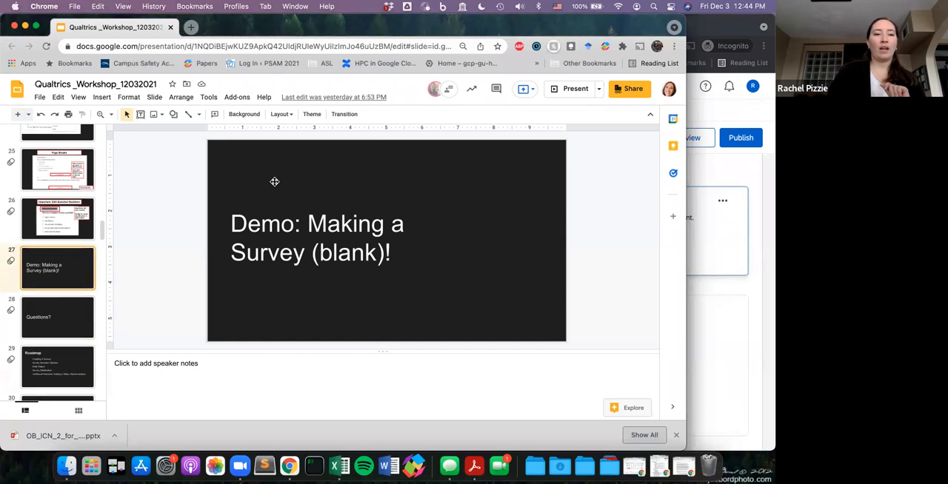
pyautogui.scroll(-1, 59, 326)
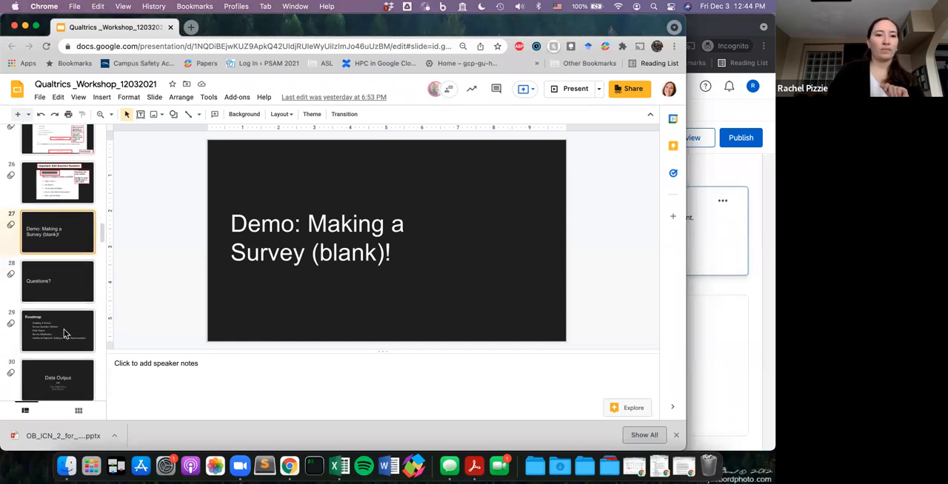
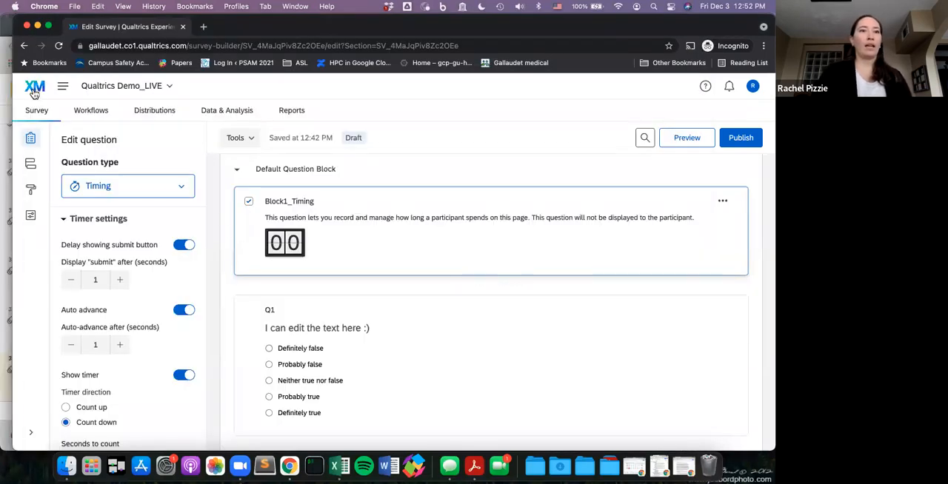
# - Leave the demo survey and open the recorded response data of the Qualtrics_Workshop project
pyautogui.click(35, 89)
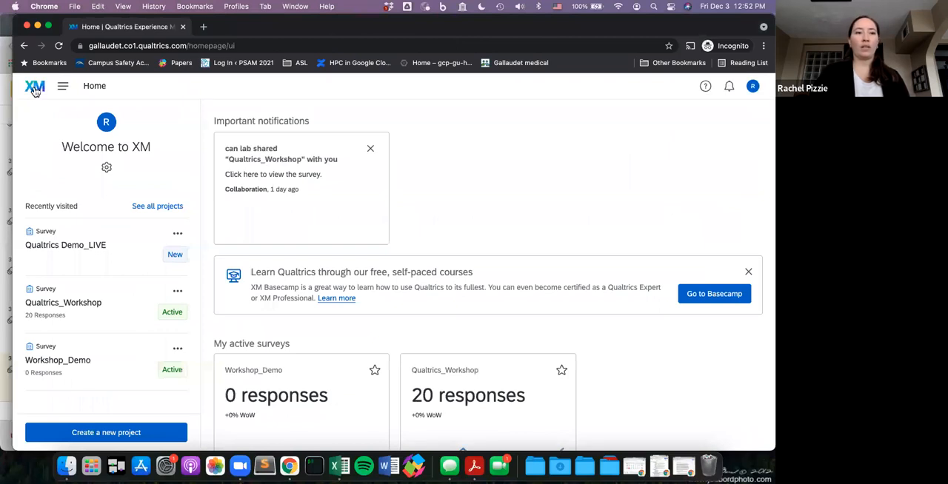
pyautogui.click(85, 311)
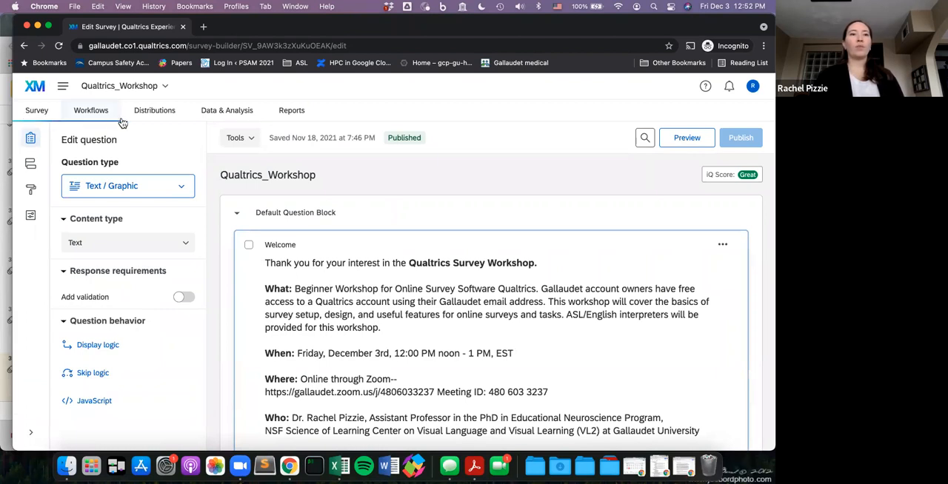
pyautogui.click(260, 117)
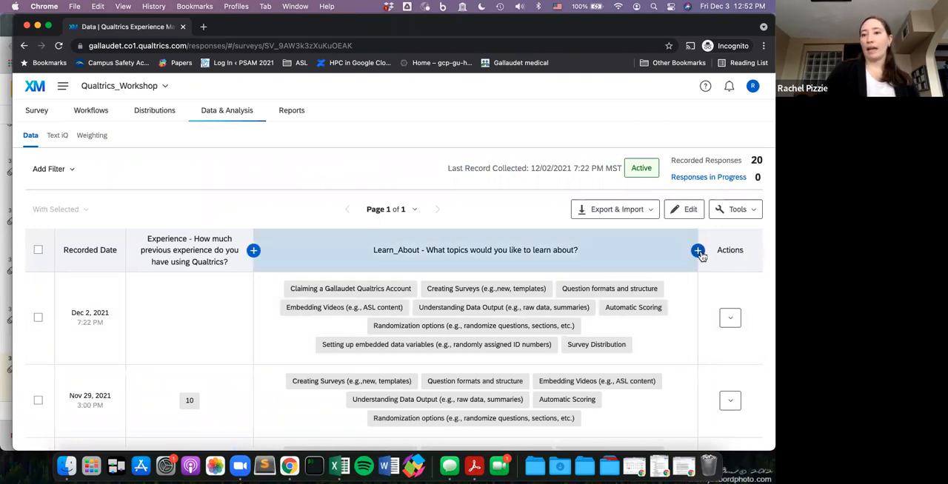
# - Add the selected choices of the Purpose question as a column in the response table and look through the responses
pyautogui.click(697, 253)
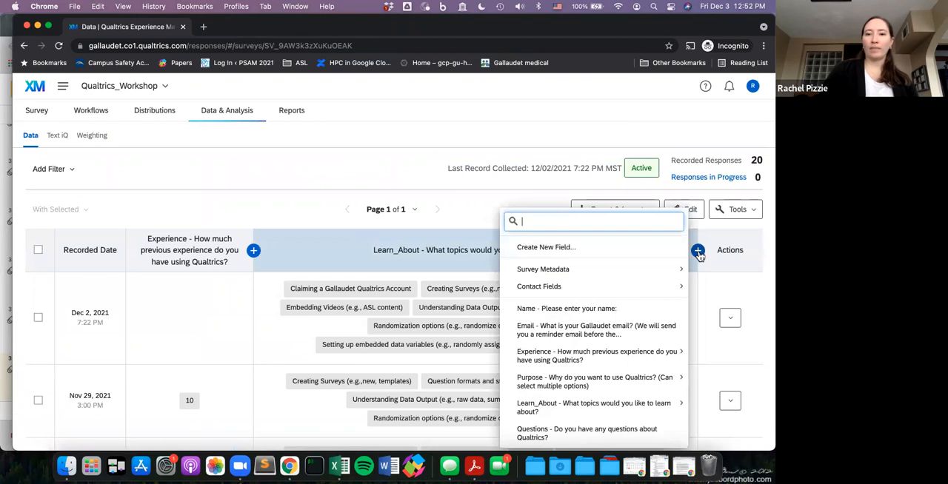
pyautogui.moveTo(613, 389)
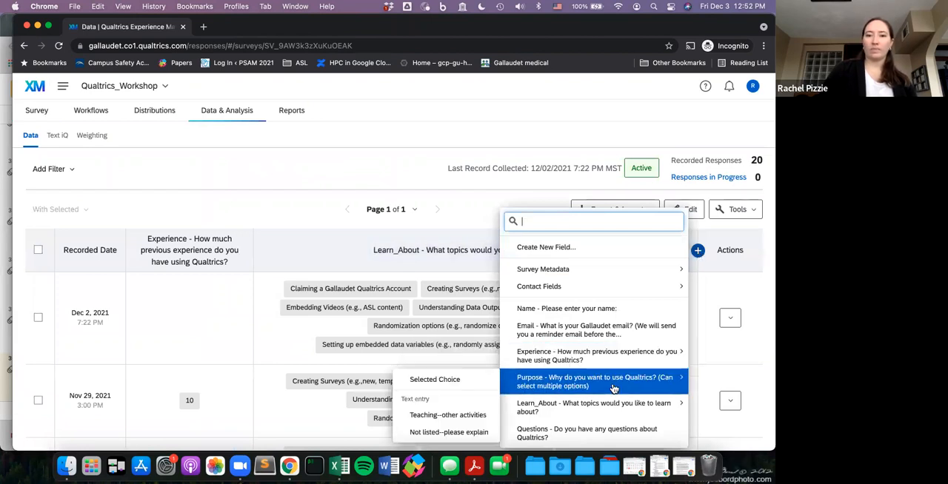
pyautogui.click(464, 382)
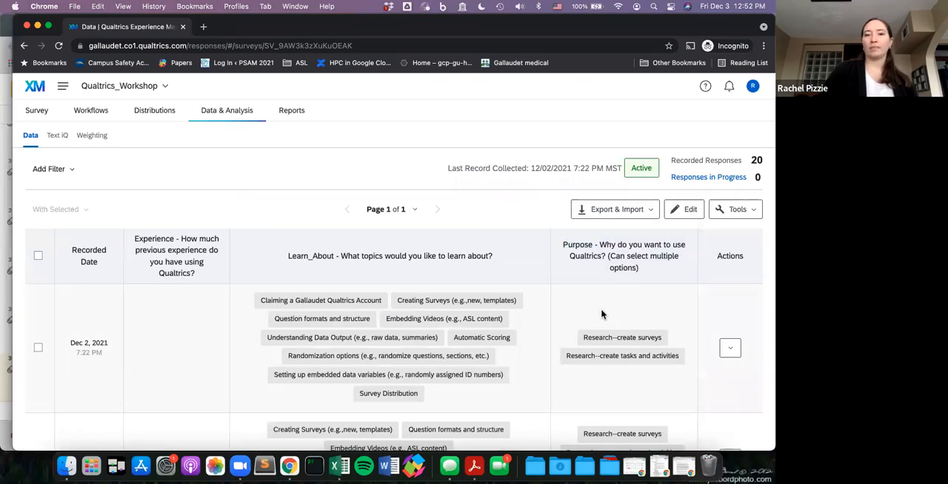
pyautogui.scroll(-4, 601, 315)
pyautogui.scroll(-15, 601, 315)
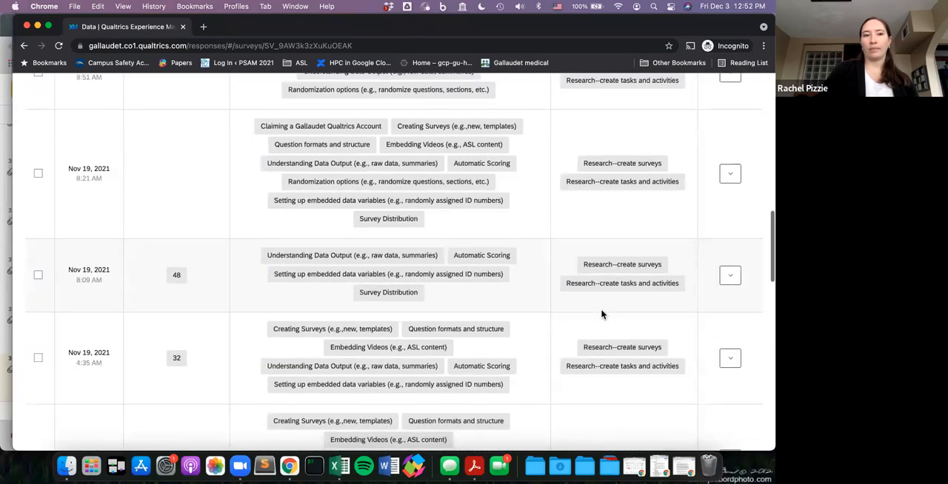
pyautogui.scroll(20, 602, 315)
pyautogui.scroll(2, 602, 314)
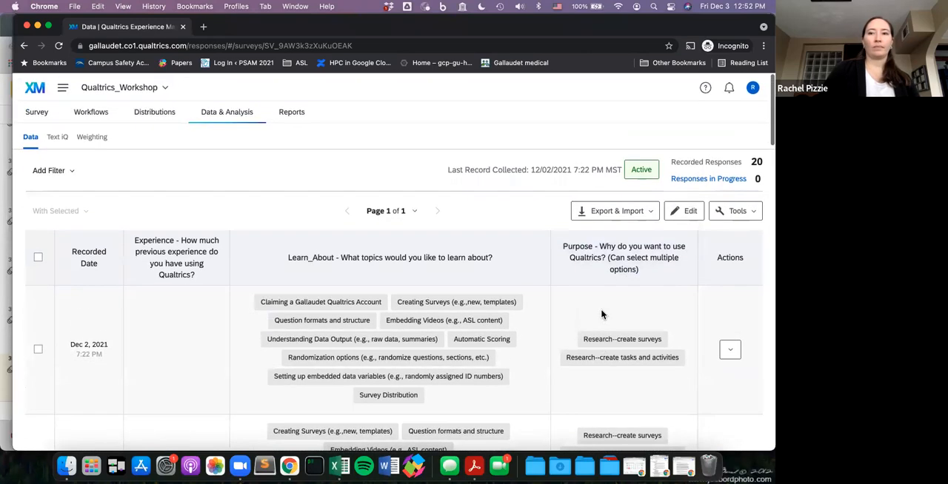
# - Export the survey responses as a CSV file with all fields and numeric values, and dismiss the downloads list
pyautogui.click(608, 215)
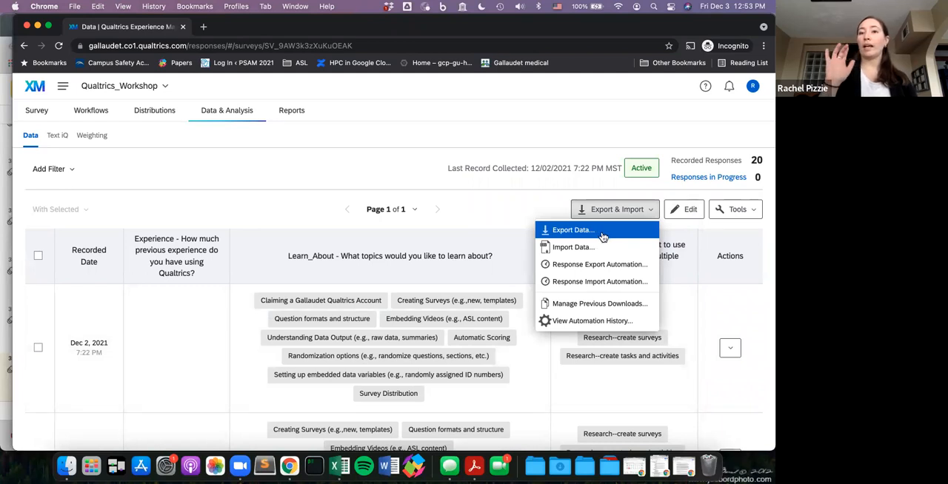
pyautogui.click(602, 237)
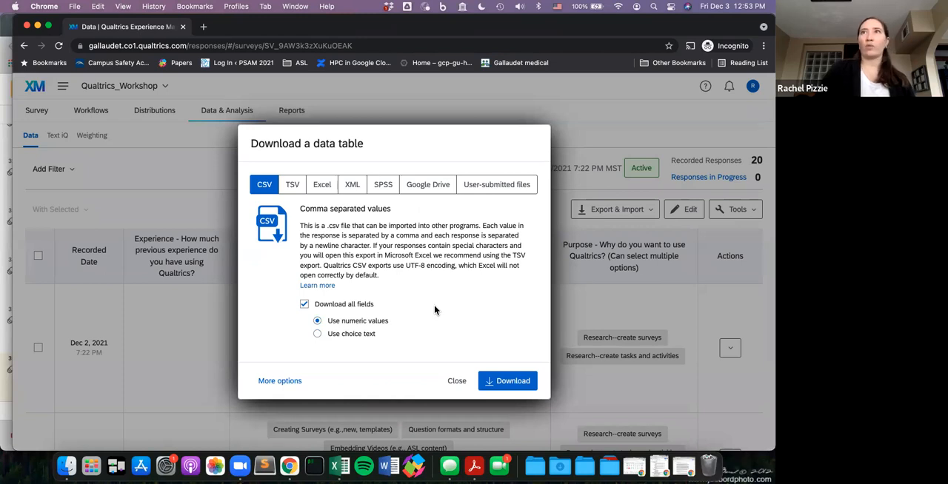
pyautogui.click(497, 380)
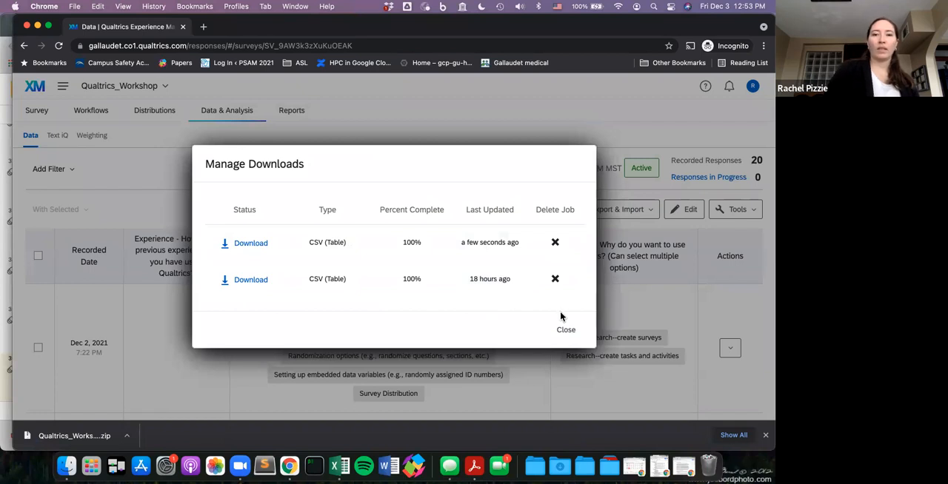
pyautogui.click(566, 331)
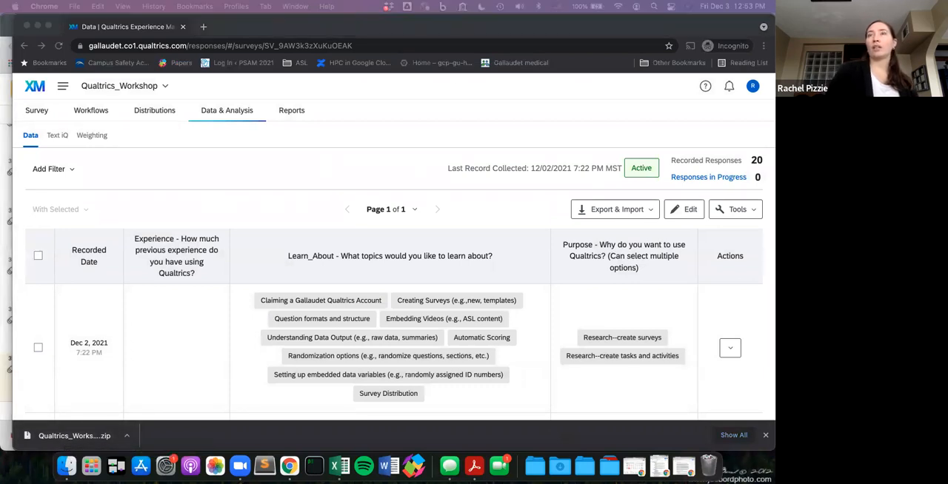
# - Switch to the exported Qualtrics_Workshop_December 2, 2021_17.01 file in Excel, widen its window and examine the location and distribution columns
pyautogui.moveTo(503, 2); pyautogui.dragTo(343, 122)
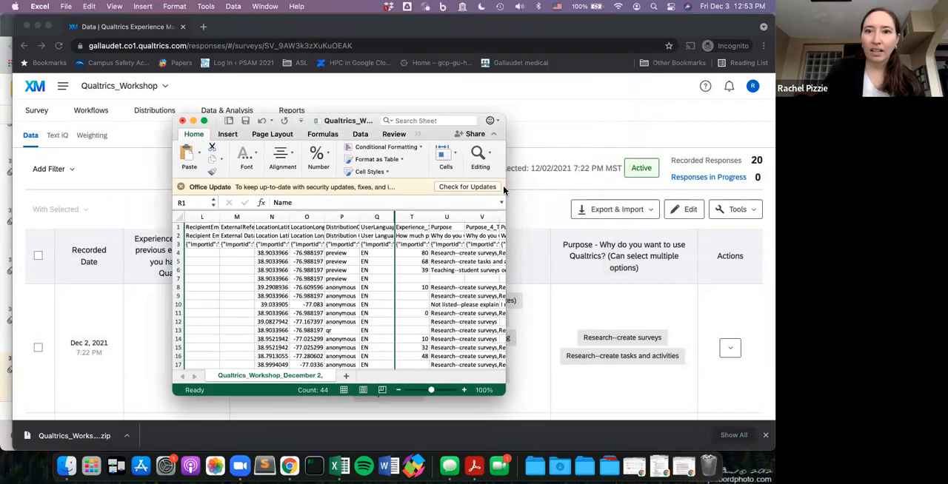
pyautogui.moveTo(505, 169); pyautogui.dragTo(763, 224)
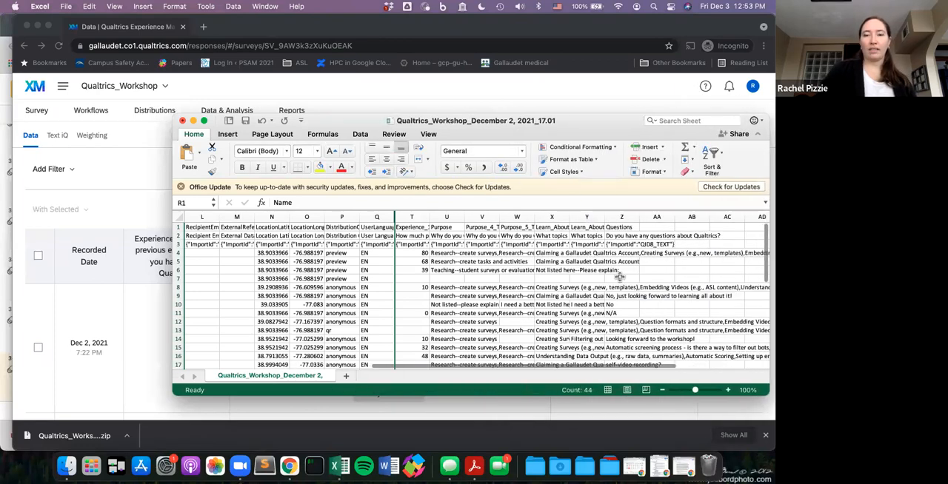
pyautogui.scroll(-3, 619, 277)
pyautogui.scroll(3, 619, 277)
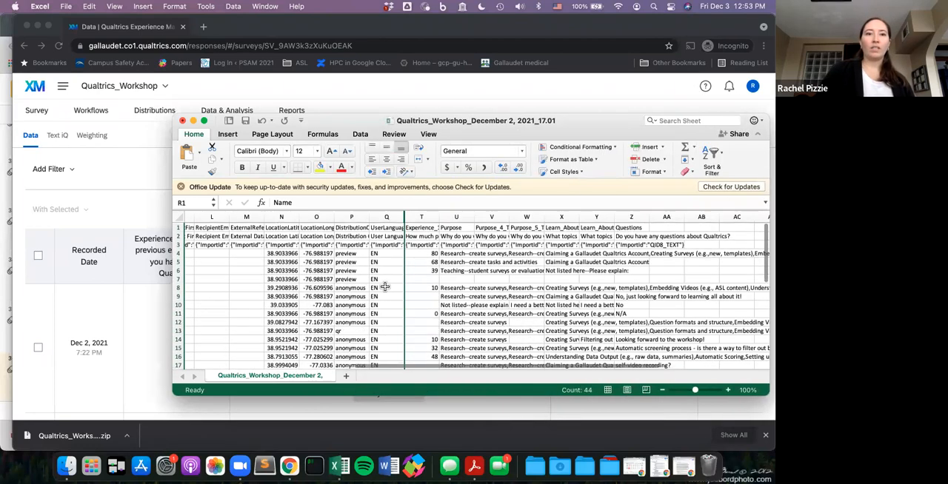
pyautogui.click(311, 253)
pyautogui.scroll(-5, 322, 312)
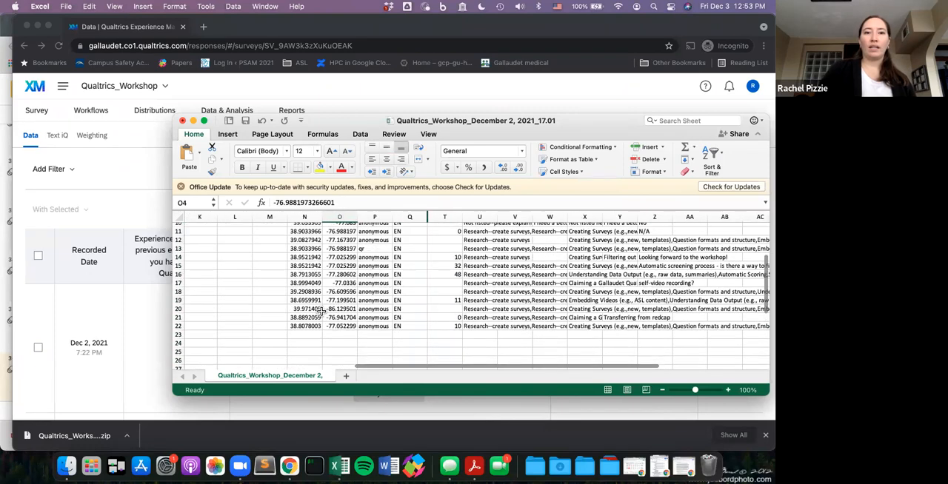
pyautogui.scroll(4, 321, 312)
pyautogui.click(328, 285)
pyautogui.click(330, 302)
pyautogui.click(356, 285)
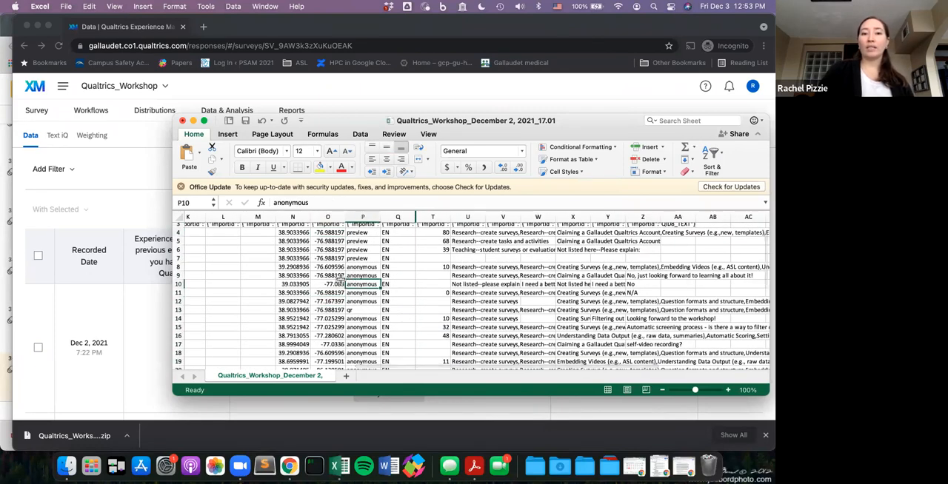
pyautogui.click(326, 284)
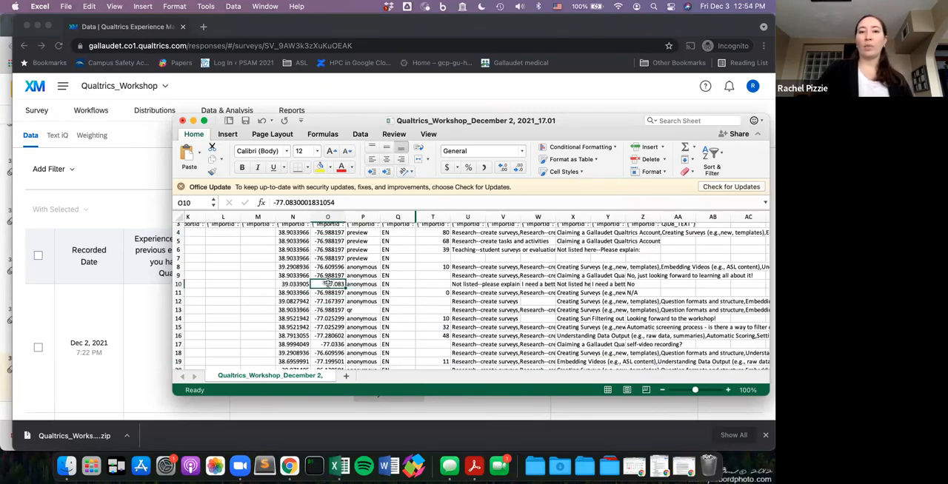
# - Examine the Experience and Purpose answer columns, and close the workbook without saving changes
pyautogui.scroll(2, 328, 284)
pyautogui.click(418, 225)
pyautogui.click(417, 216)
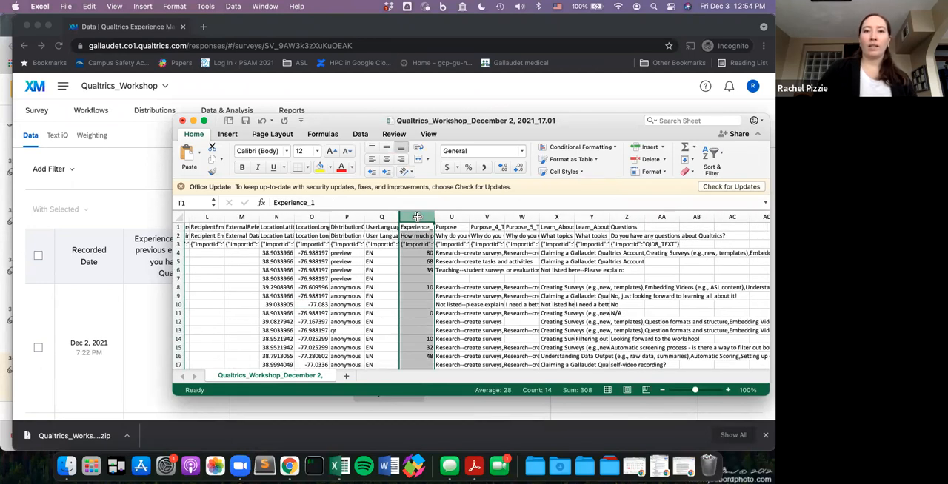
pyautogui.press('Right')
pyautogui.press('Right')
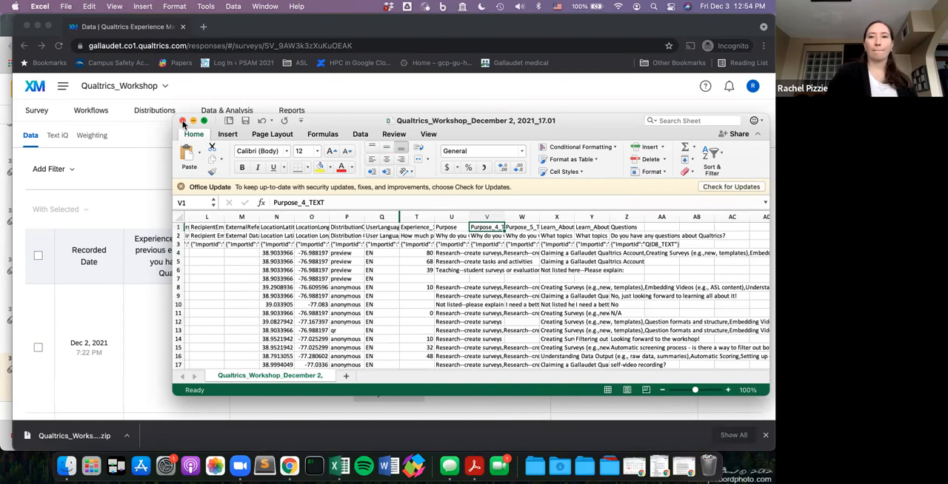
pyautogui.click(183, 122)
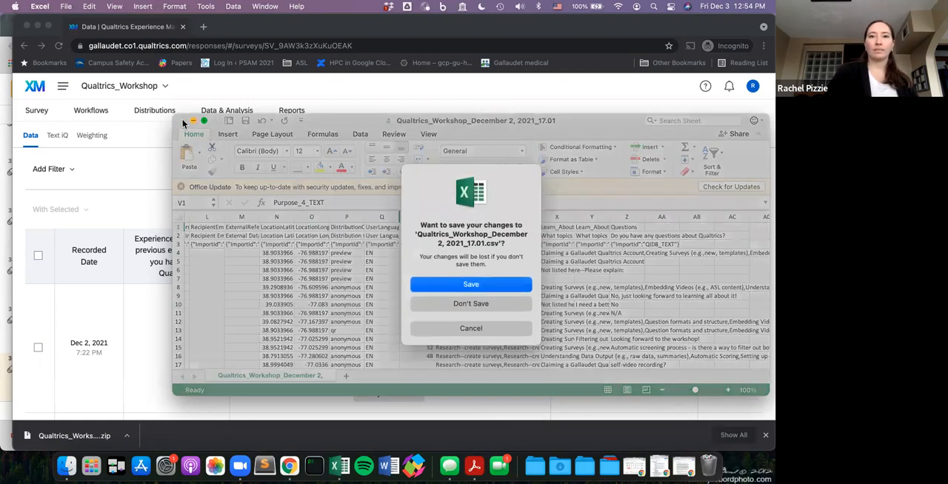
pyautogui.click(455, 306)
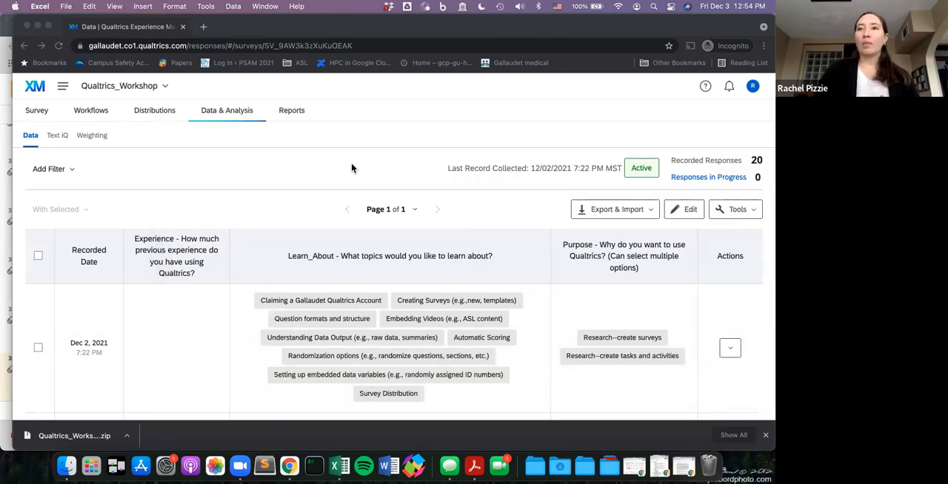
# - Switch back to Qualtrics and view the default results report for the Experience and Purpose questions of Qualtrics_Workshop
pyautogui.click(294, 113)
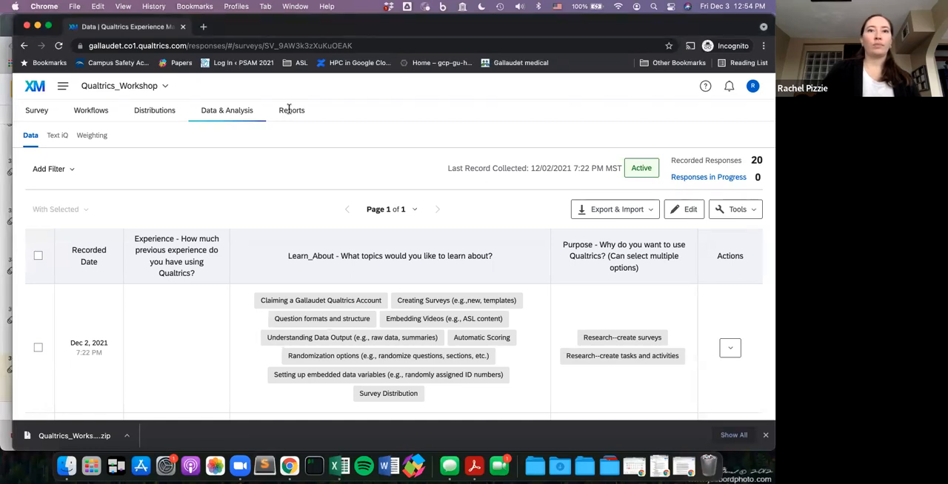
pyautogui.click(294, 114)
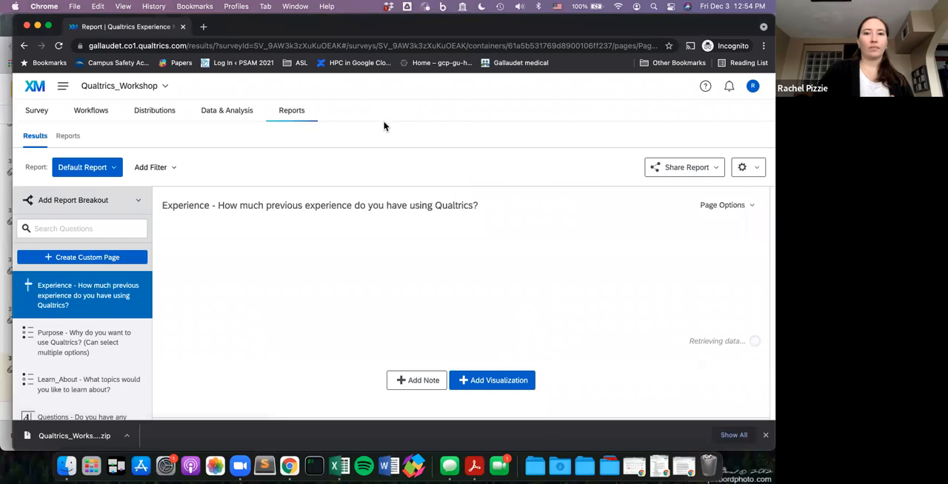
pyautogui.scroll(-1, 373, 168)
pyautogui.scroll(-1, 373, 168)
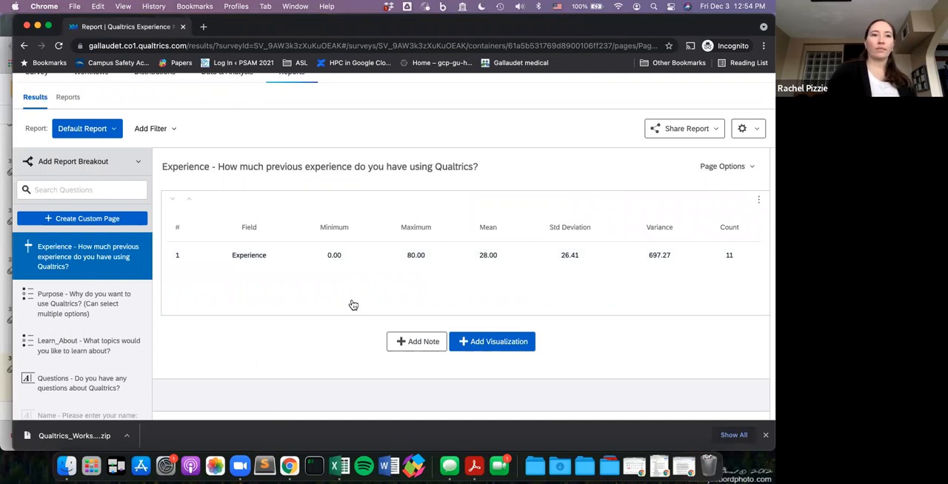
pyautogui.click(92, 306)
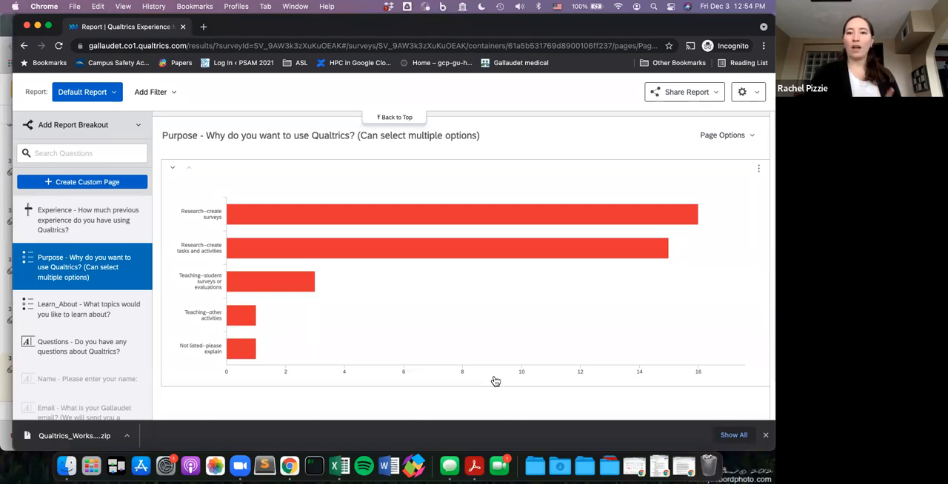
pyautogui.scroll(4, 496, 381)
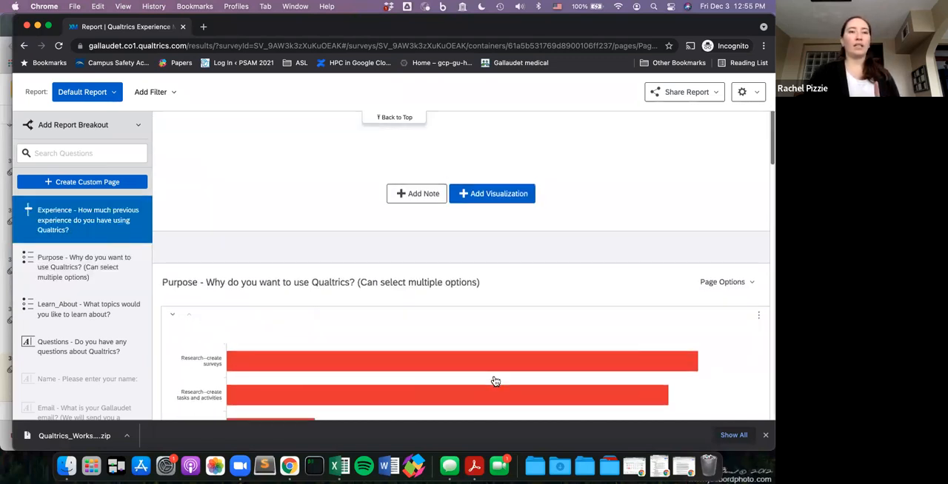
pyautogui.scroll(5, 495, 381)
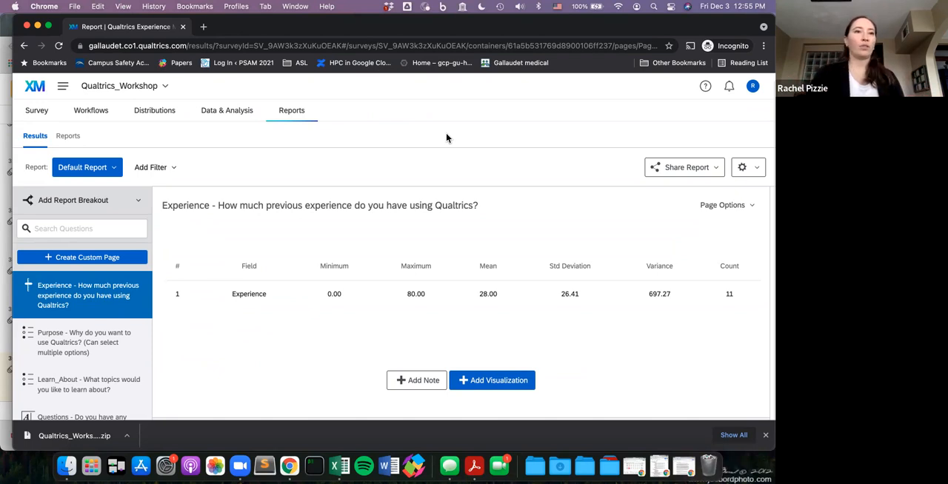
# - Return to editing the Qualtrics_Workshop survey and add a new multiple choice question directly after the Welcome text
pyautogui.click(37, 113)
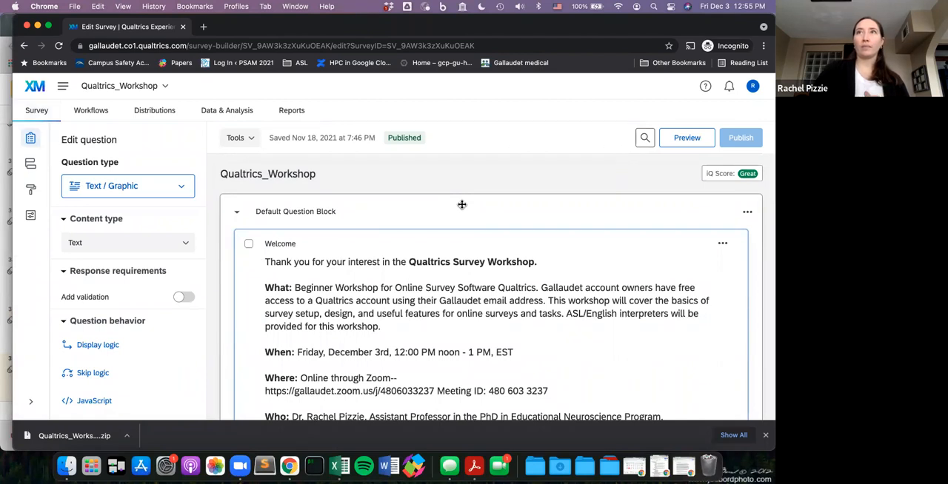
pyautogui.scroll(-5, 461, 206)
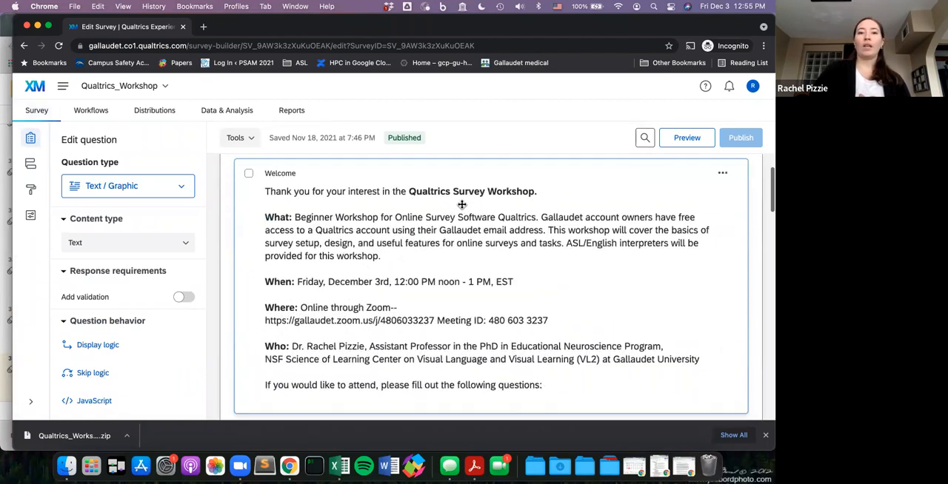
pyautogui.scroll(-3, 462, 206)
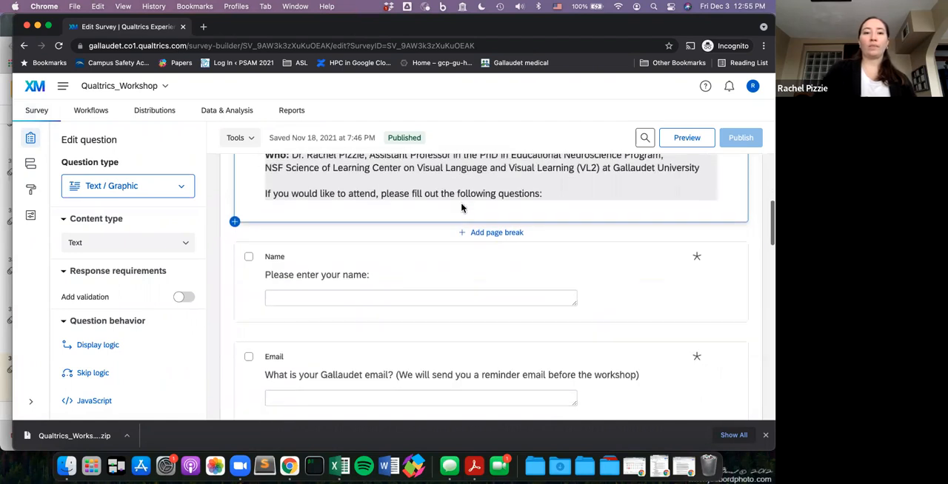
pyautogui.click(236, 250)
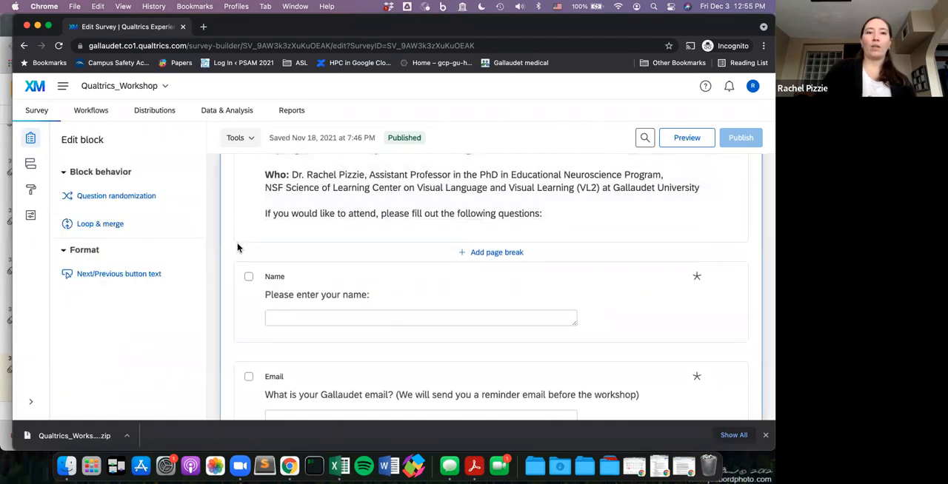
pyautogui.click(249, 239)
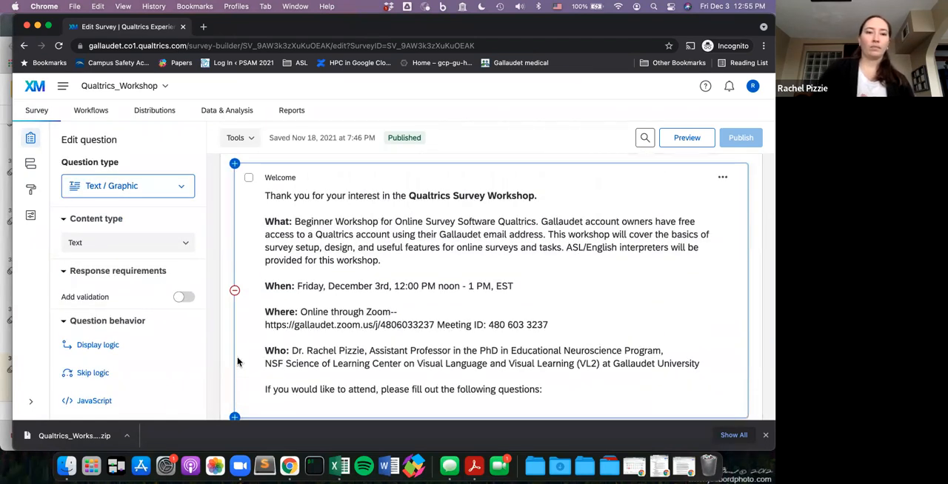
pyautogui.click(235, 417)
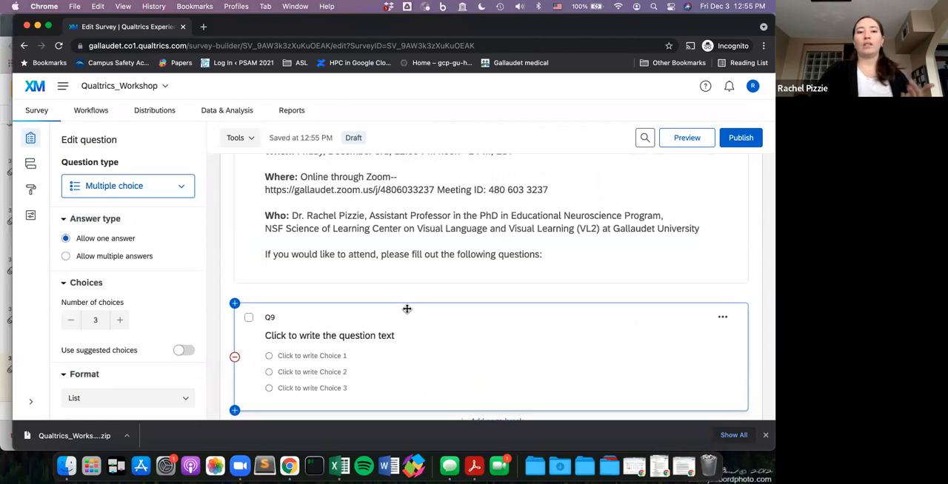
# - Publish the edited Qualtrics_Workshop survey as a user-published version and preview its opening page in desktop and mobile view
pyautogui.click(740, 139)
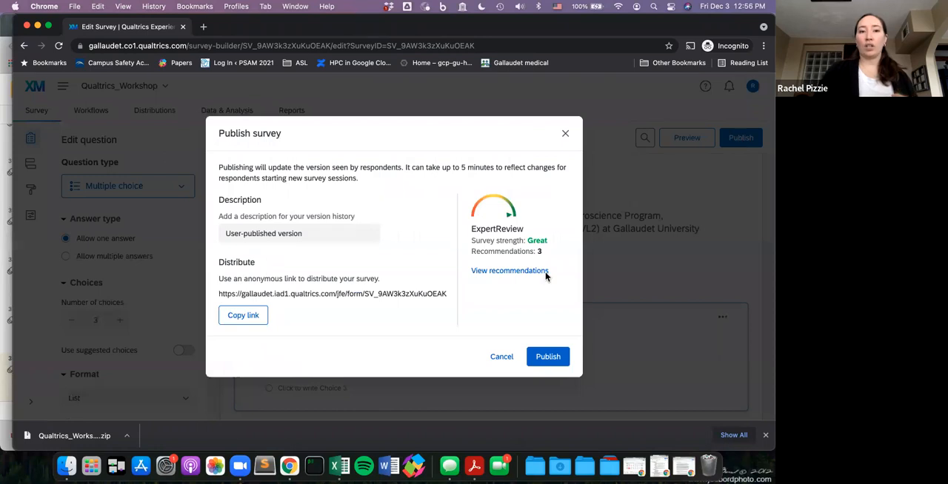
pyautogui.click(548, 356)
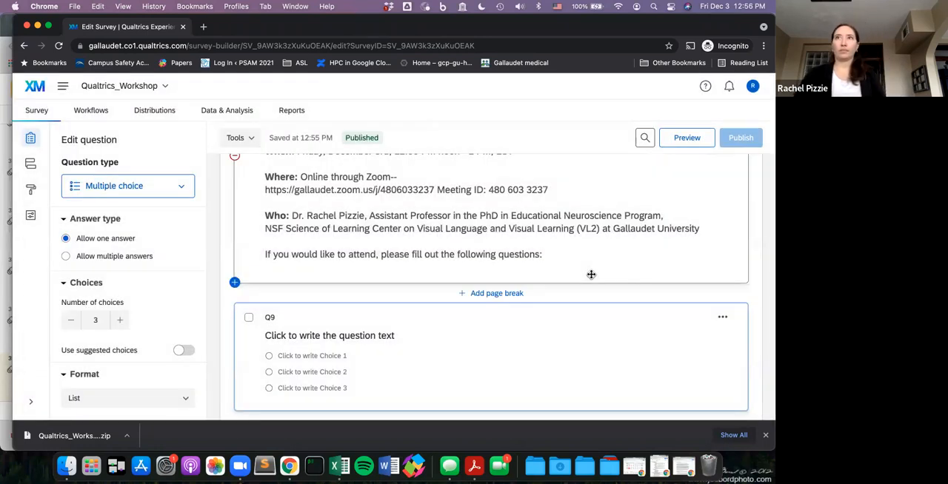
pyautogui.click(703, 139)
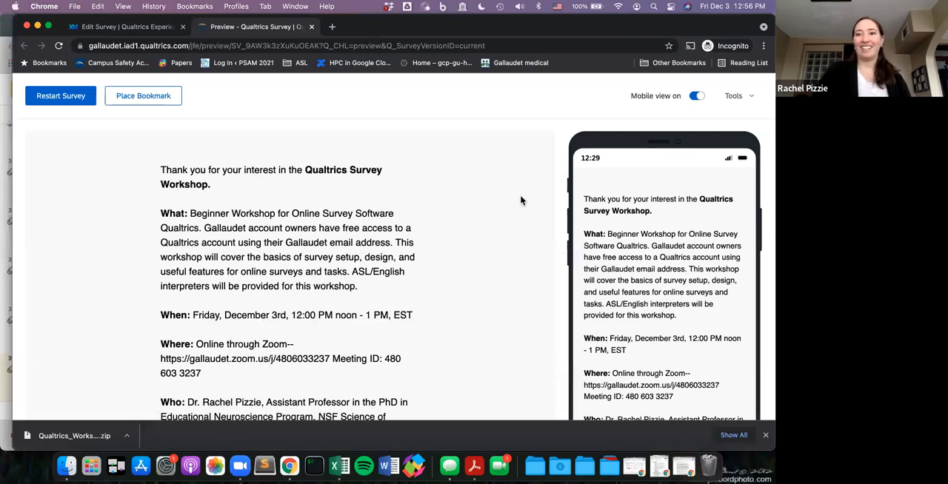
pyautogui.scroll(-1, 520, 200)
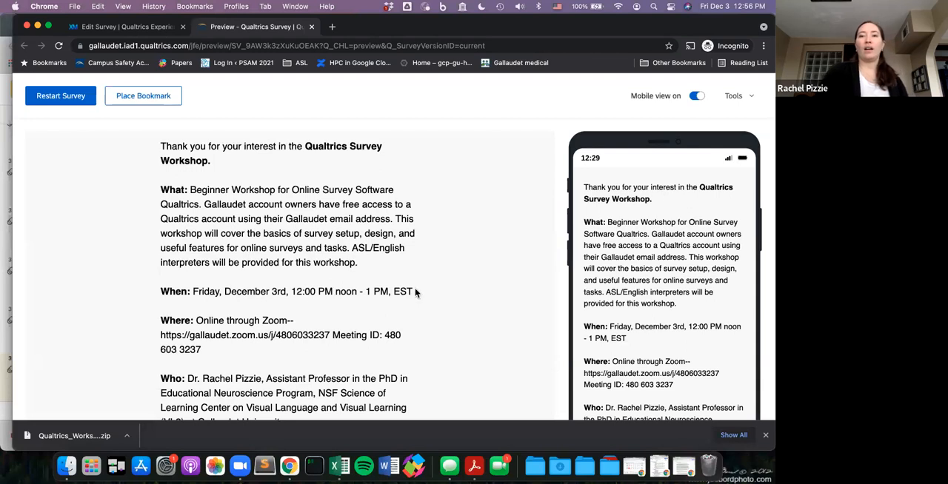
pyautogui.scroll(1, 415, 293)
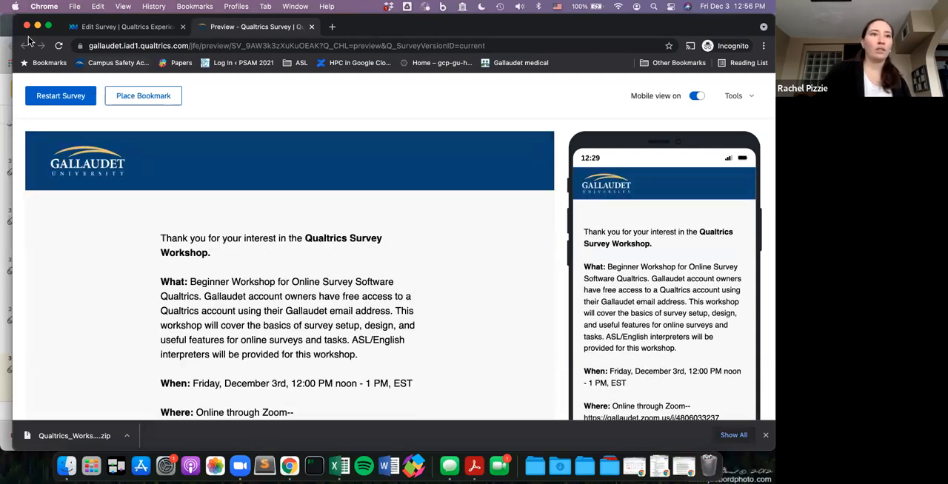
# - Return from the preview to the Qualtrics_Workshop survey editor and shift the browser window slightly lower on the desktop
pyautogui.moveTo(35, 20); pyautogui.dragTo(34, 59)
pyautogui.click(85, 67)
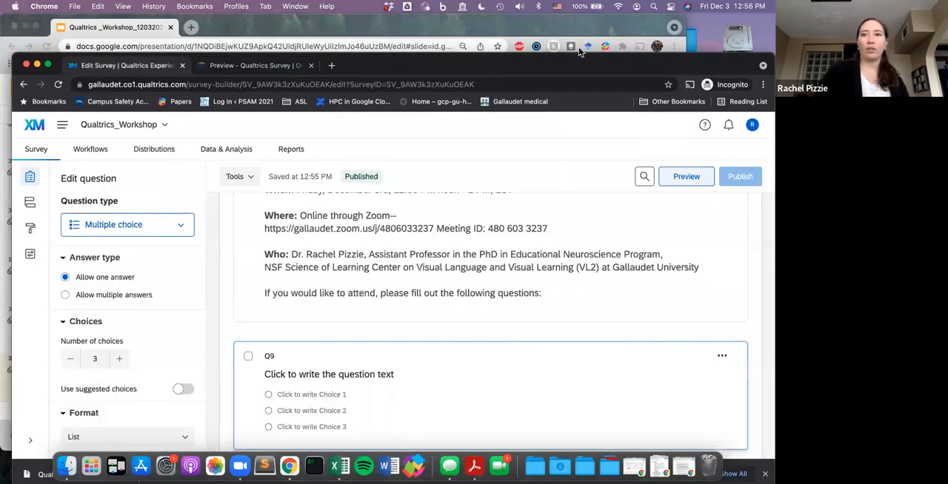
pyautogui.moveTo(588, 58); pyautogui.dragTo(588, 45)
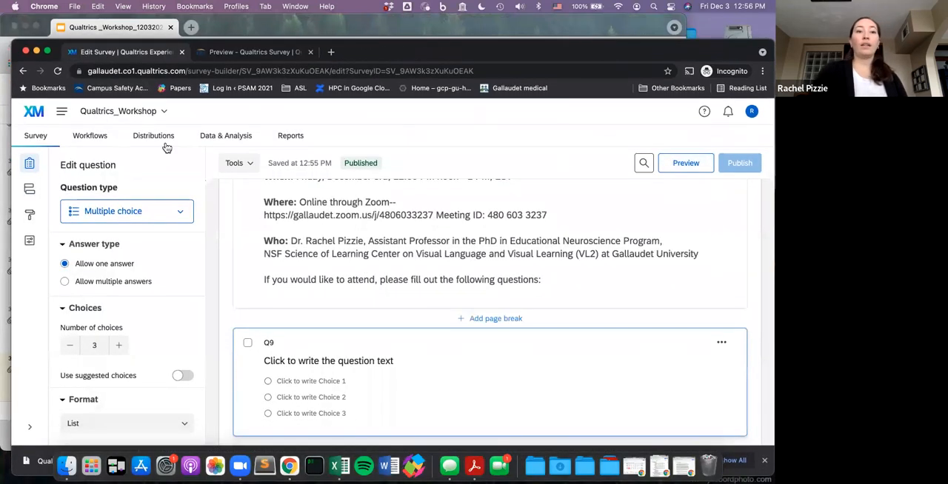
# - Copy the anonymous survey link from the Qualtrics_Workshop distribution options and display the survey's QR code
pyautogui.click(160, 141)
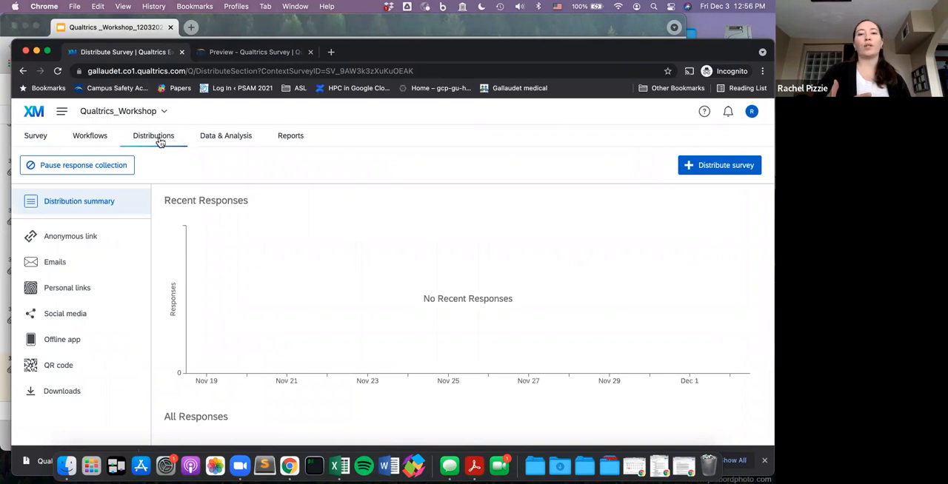
pyautogui.click(101, 245)
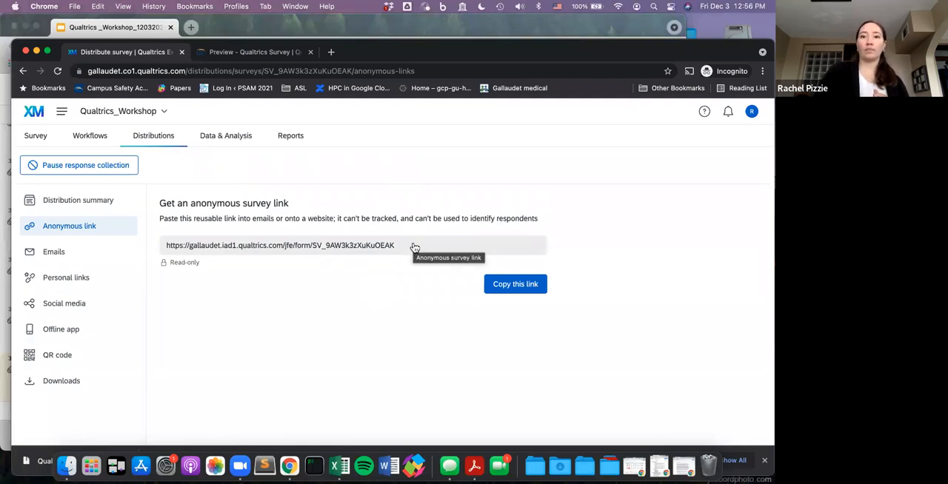
pyautogui.click(529, 292)
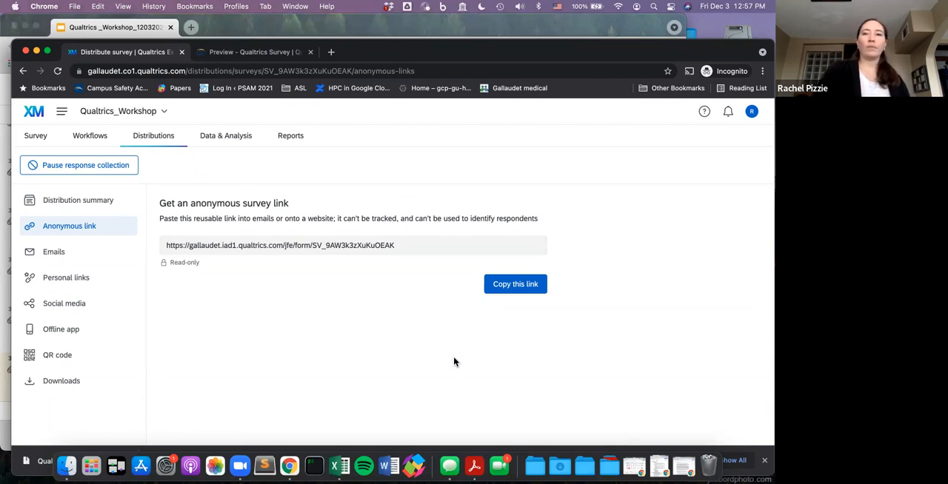
pyautogui.click(68, 356)
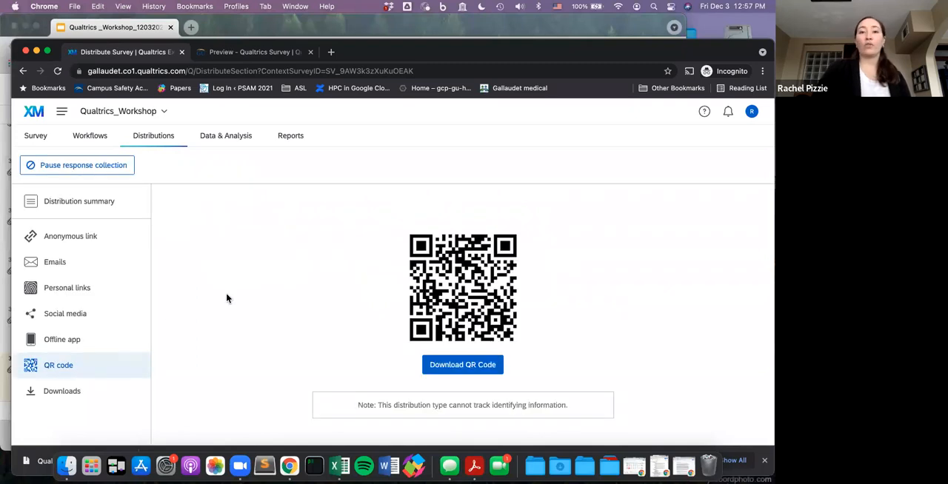
pyautogui.scroll(-2, 227, 299)
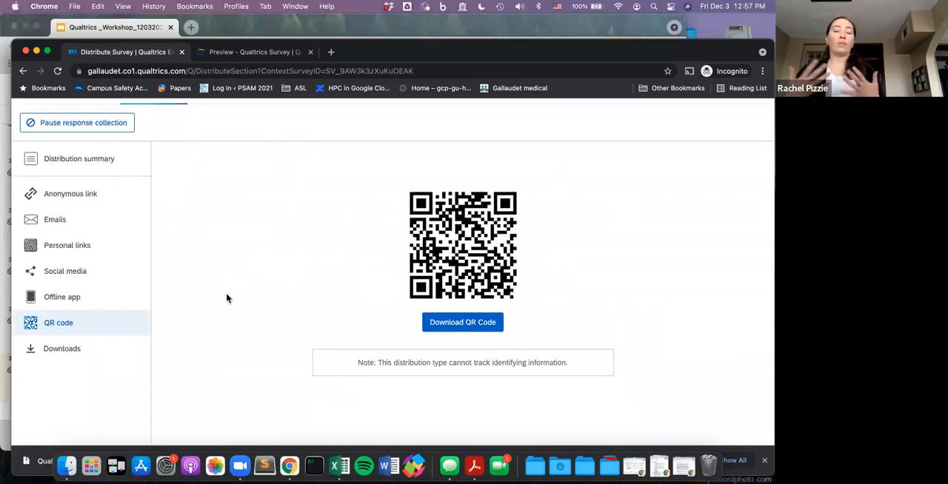